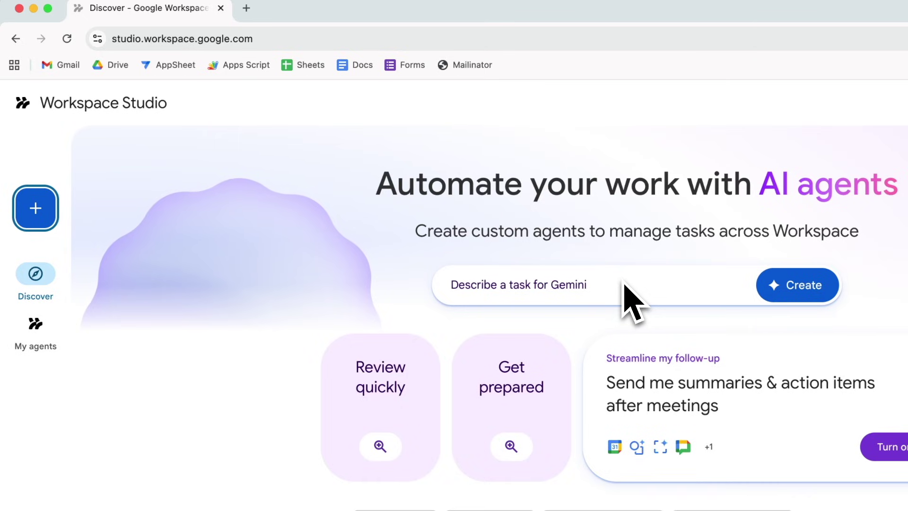
Step: Go to My agents and start a new untitled agent to see the starter options
mouse_move(431, 432)
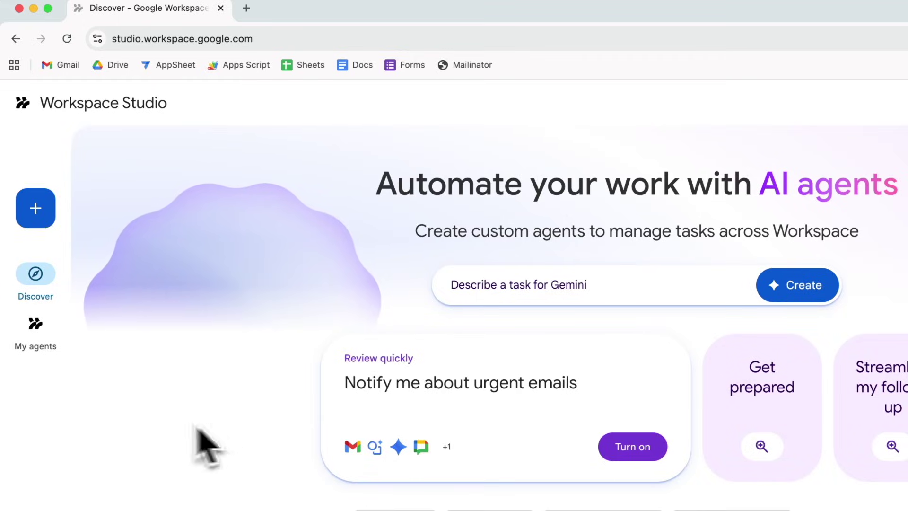
left_click(33, 324)
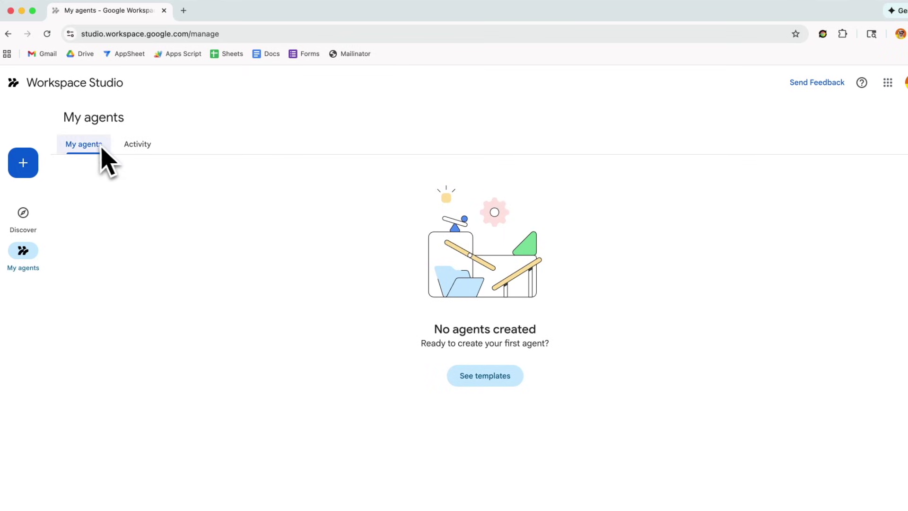
left_click(34, 166)
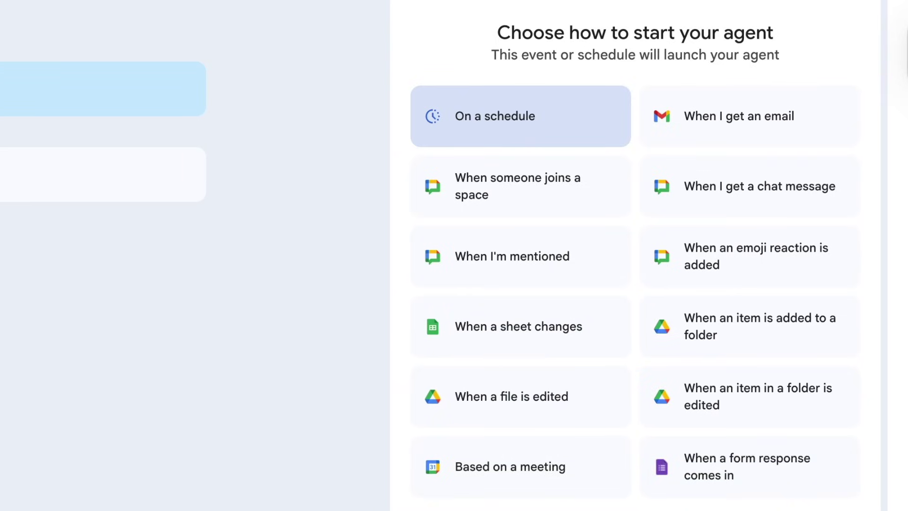
Step: Trigger the agent on changes to the Messaging spreadsheet's Messages sheet, then add an action step
left_click(545, 332)
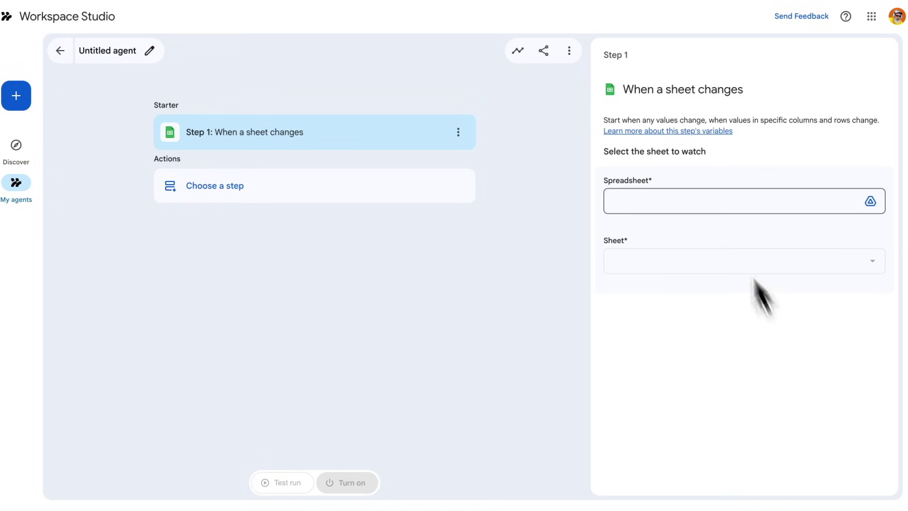
left_click(713, 203)
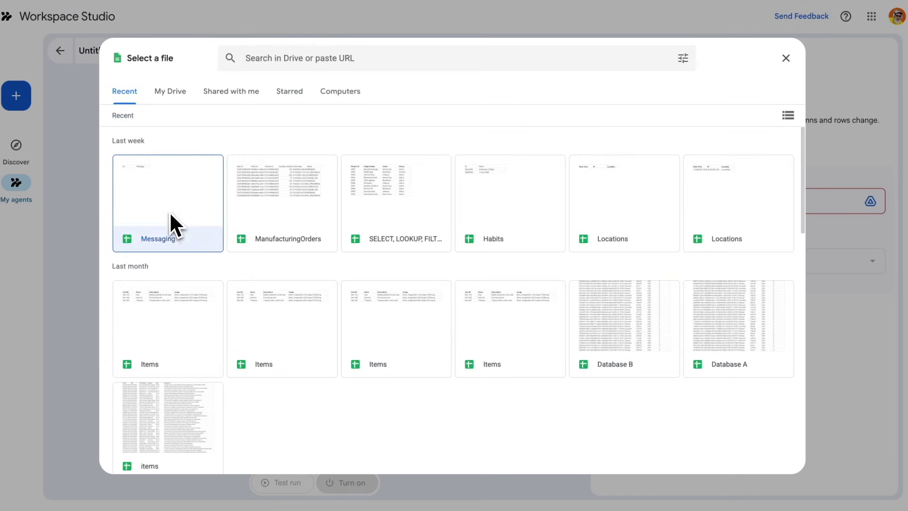
left_click(199, 219)
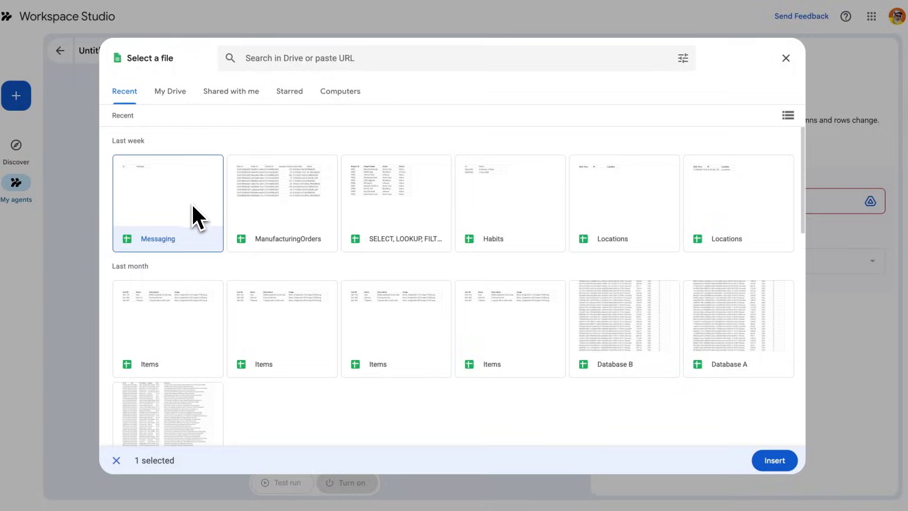
double_click(192, 203)
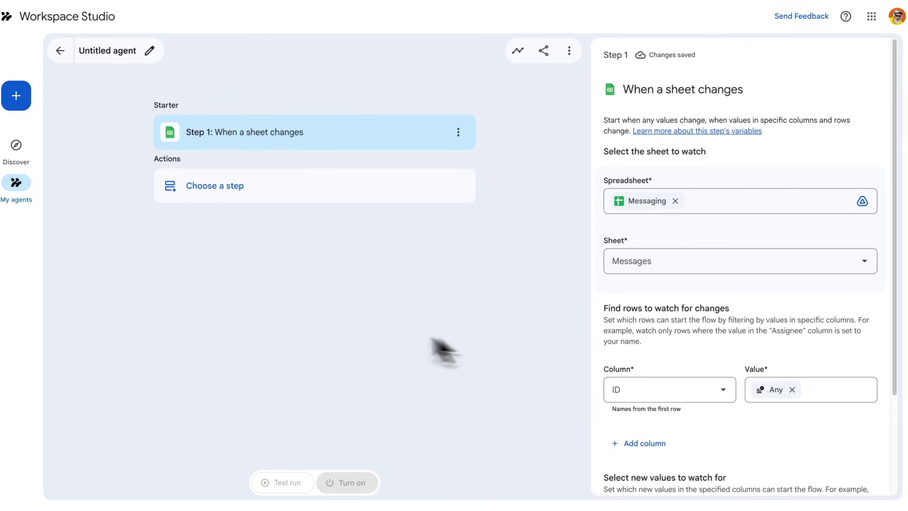
left_click(296, 199)
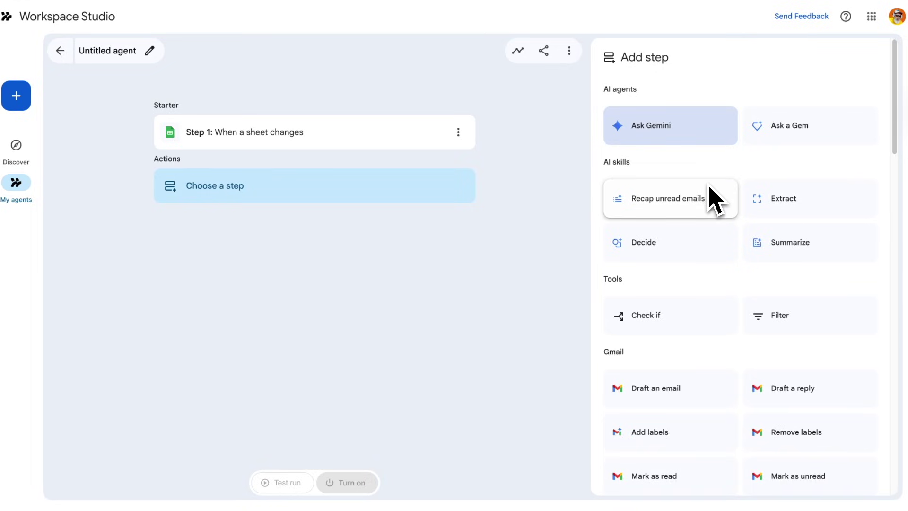
Step: Browse the action list and add Gmail's Draft an email as Step 2
scroll(685, 236, "down", 2)
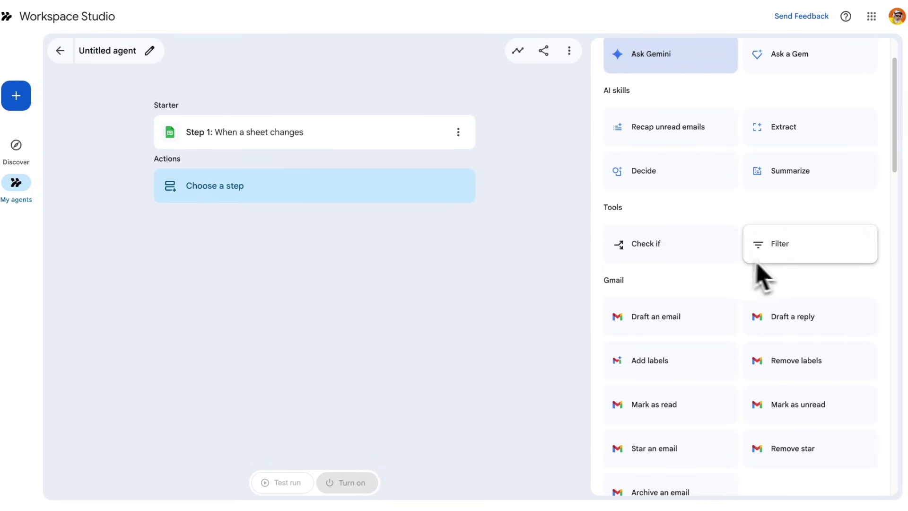
scroll(762, 291, "down", 2)
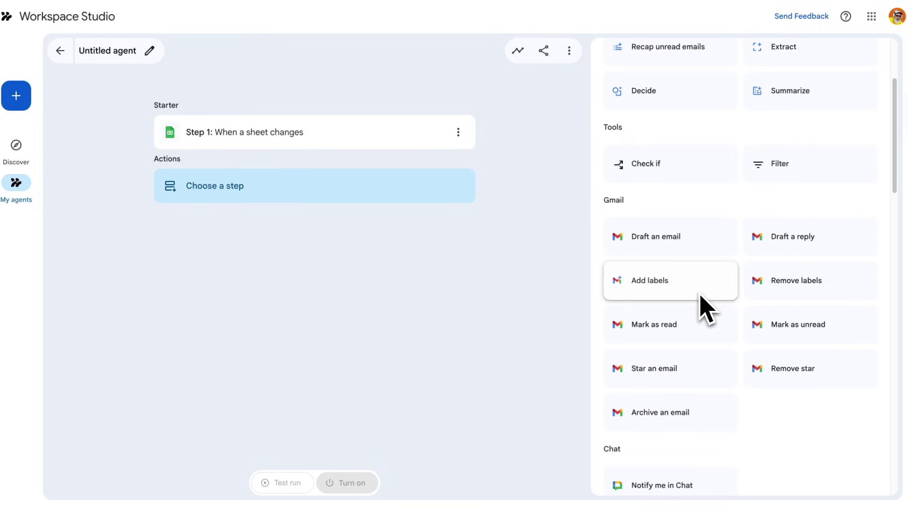
scroll(700, 302, "down", 1)
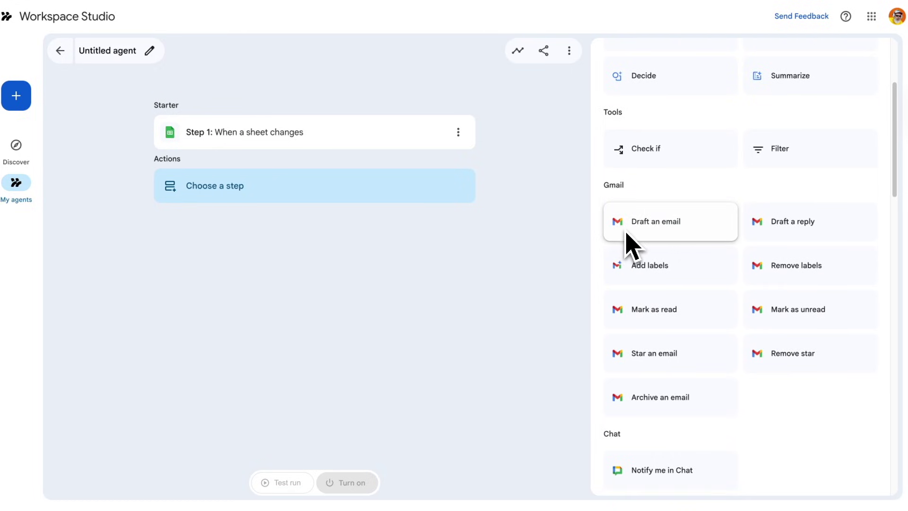
scroll(663, 289, "down", 2)
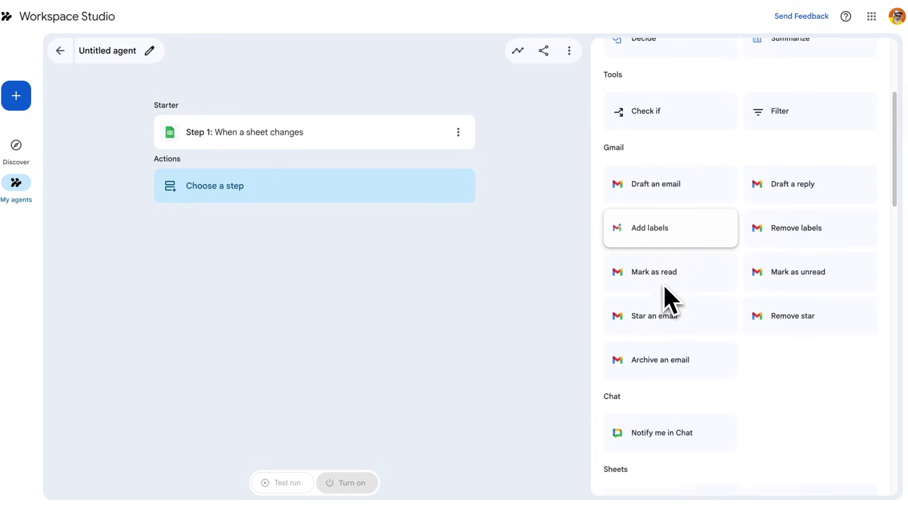
scroll(667, 284, "down", 4)
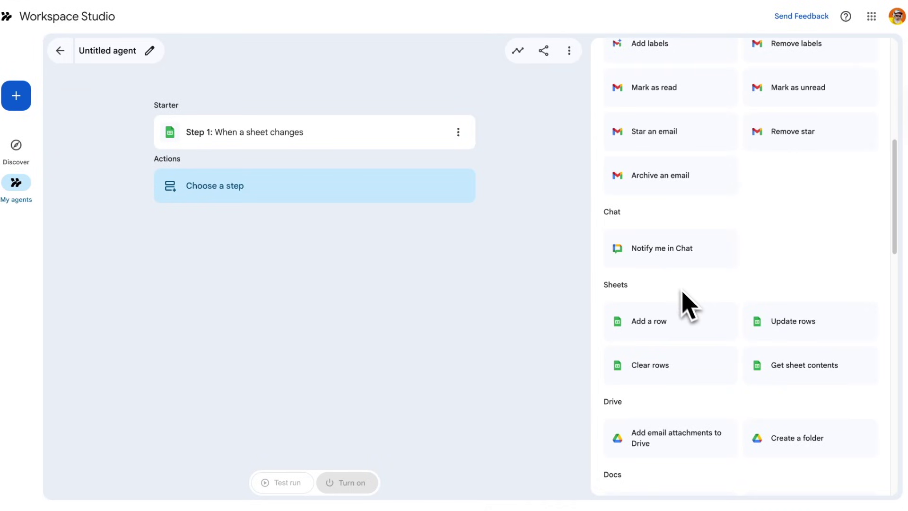
scroll(667, 281, "down", 3)
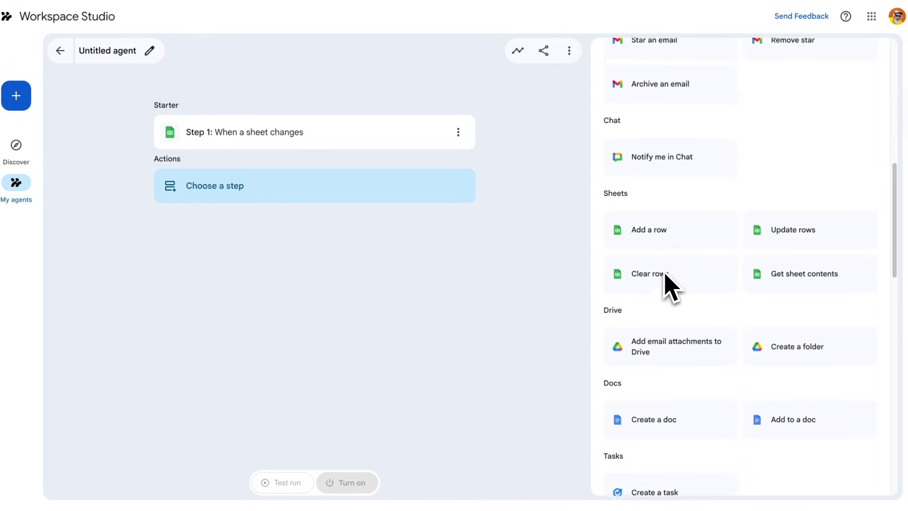
scroll(683, 279, "down", 7)
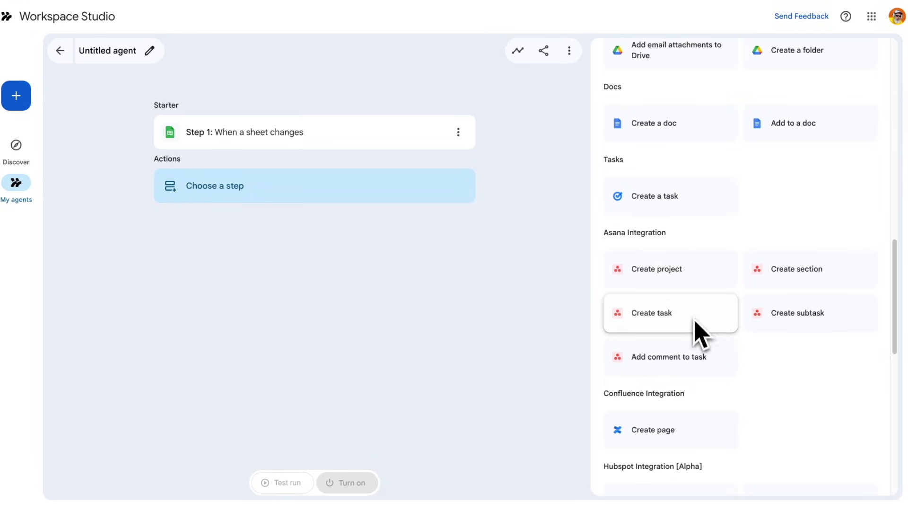
scroll(738, 373, "down", 2)
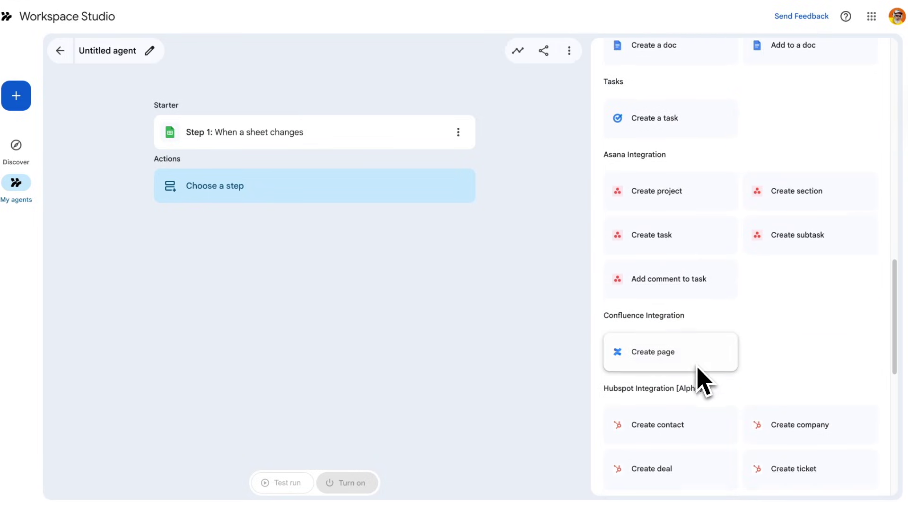
scroll(698, 371, "down", 7)
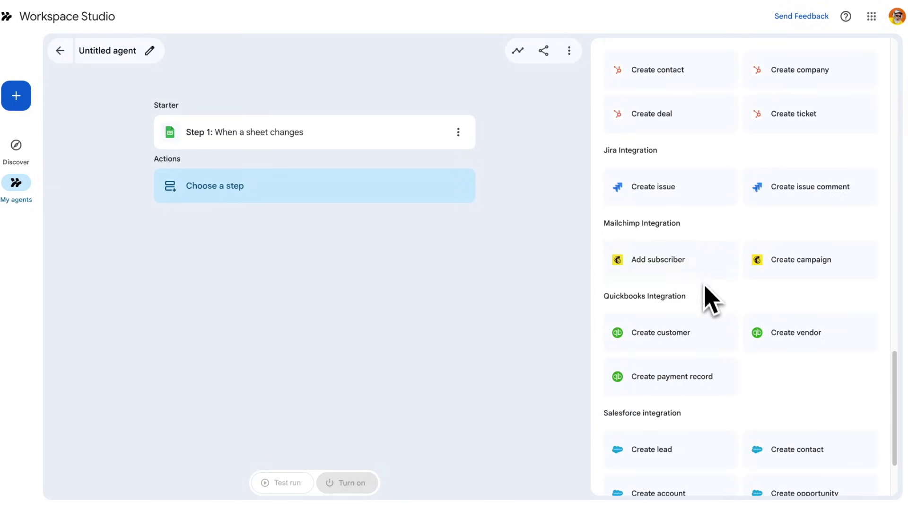
scroll(704, 289, "down", 1)
scroll(705, 314, "down", 2)
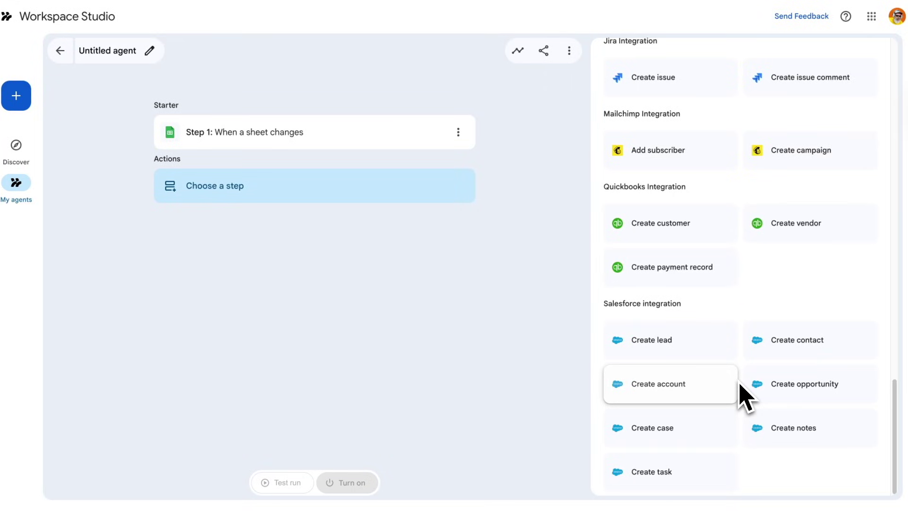
scroll(740, 397, "up", 6)
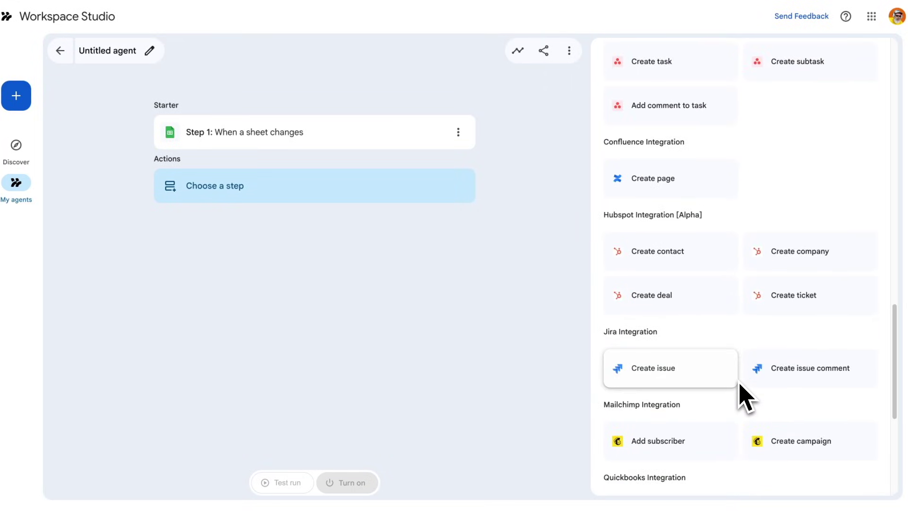
scroll(740, 397, "up", 2)
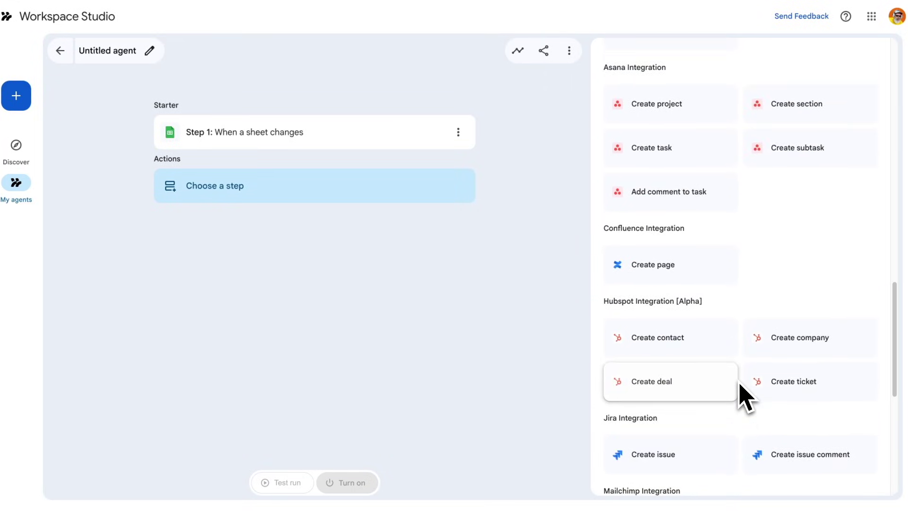
scroll(740, 397, "up", 1)
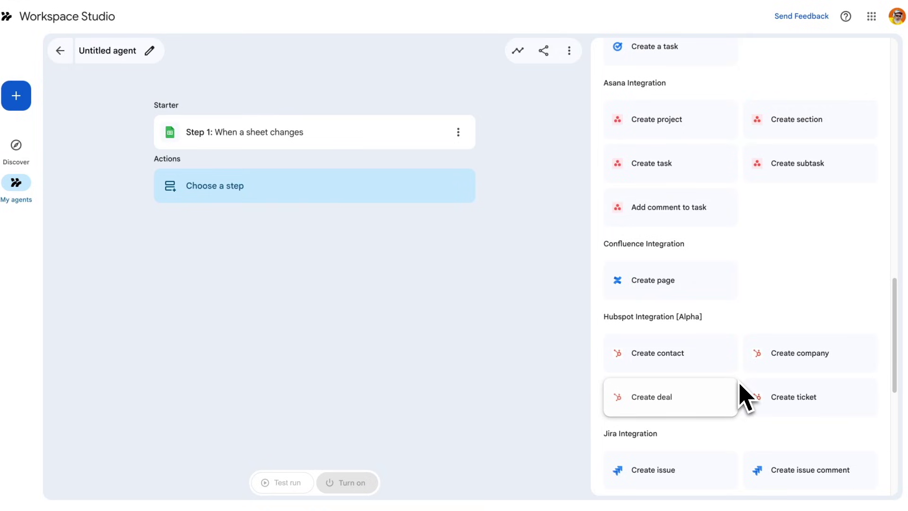
scroll(739, 396, "up", 6)
scroll(740, 396, "up", 8)
scroll(741, 397, "up", 3)
left_click(683, 248)
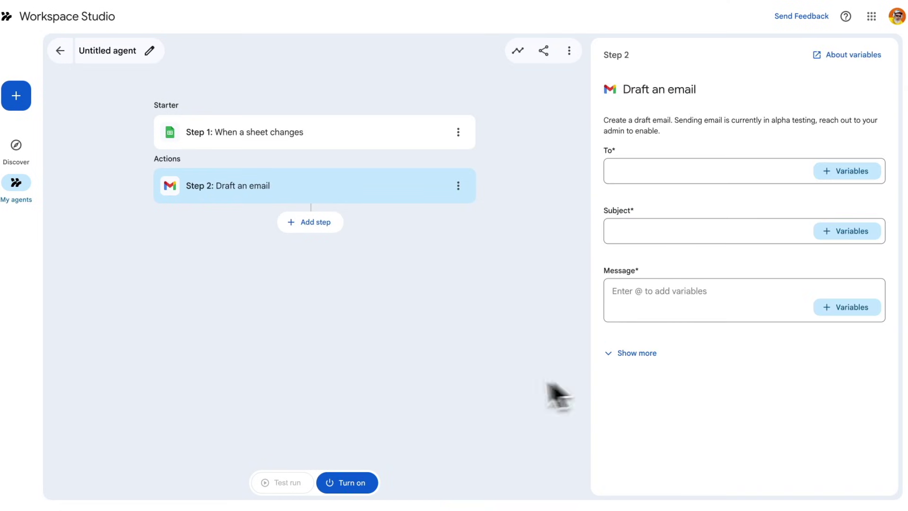
Step: Put the Step 1 Latest values "Message" variable in the draft email's Subject
left_click(662, 178)
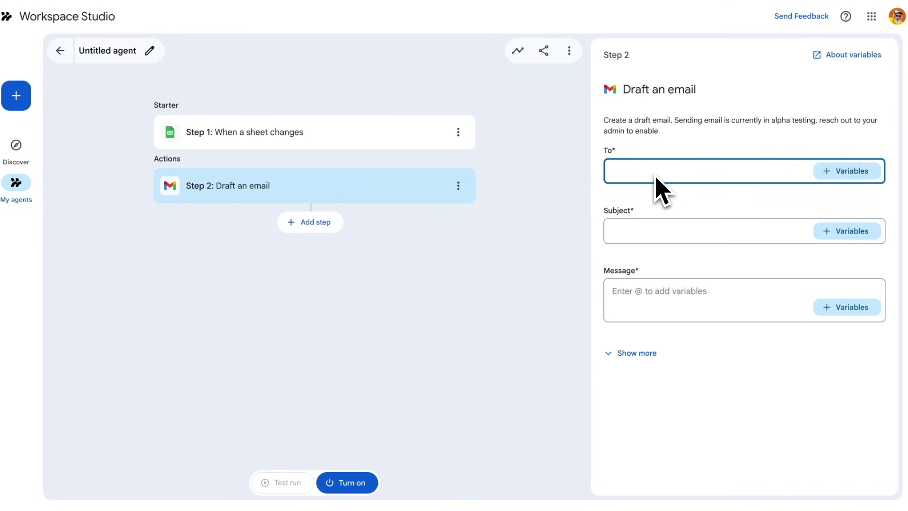
left_click(678, 231)
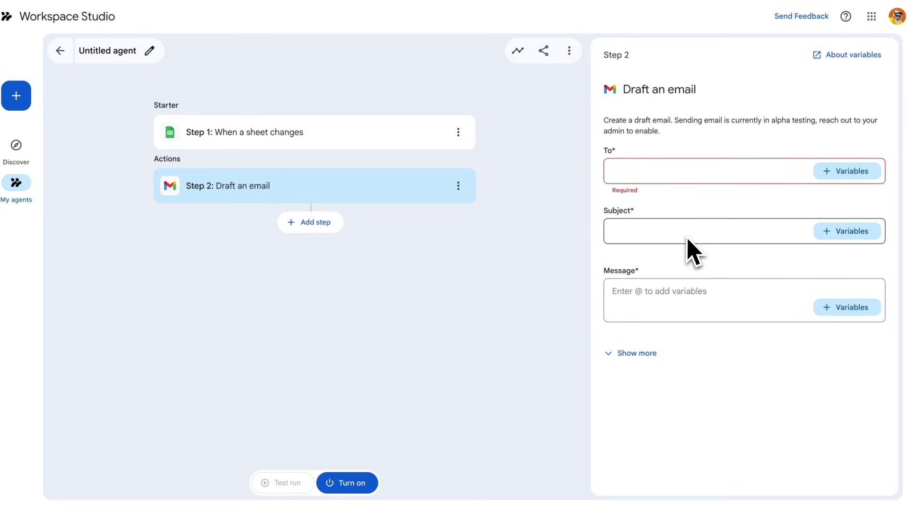
left_click(689, 289)
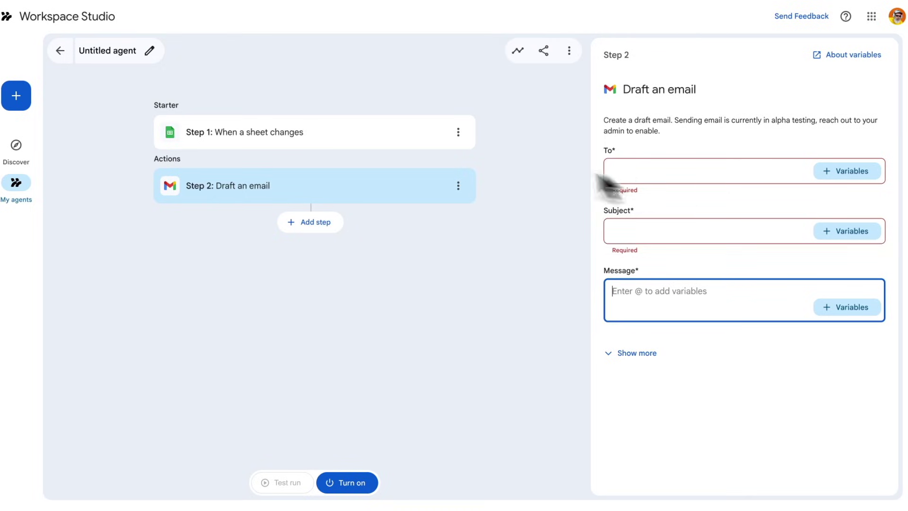
left_click(689, 237)
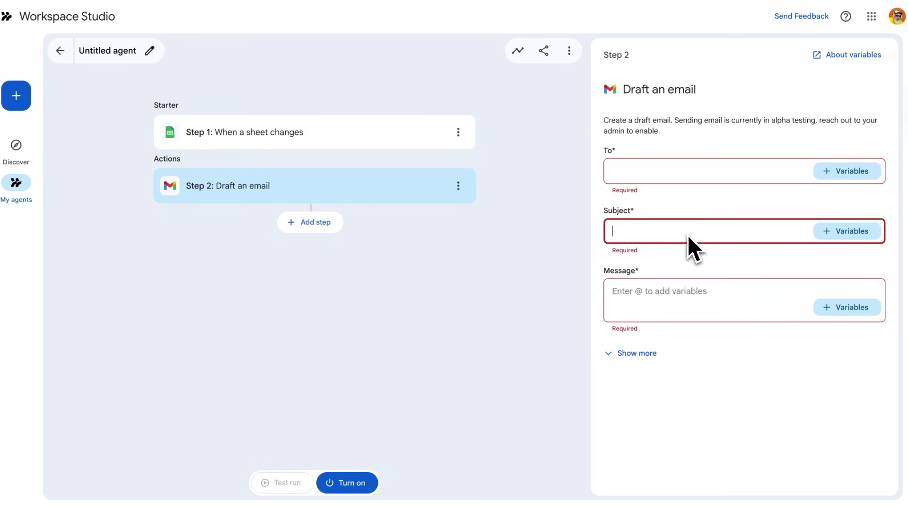
left_click(844, 232)
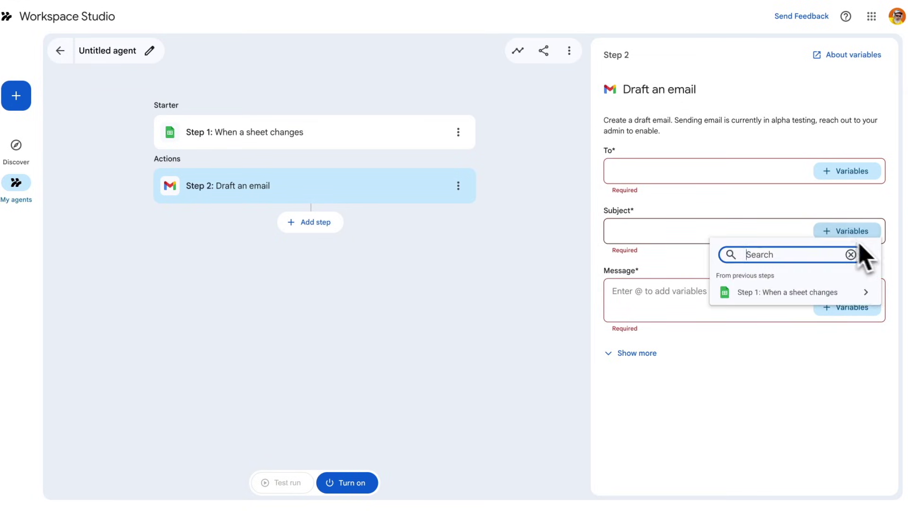
left_click(786, 296)
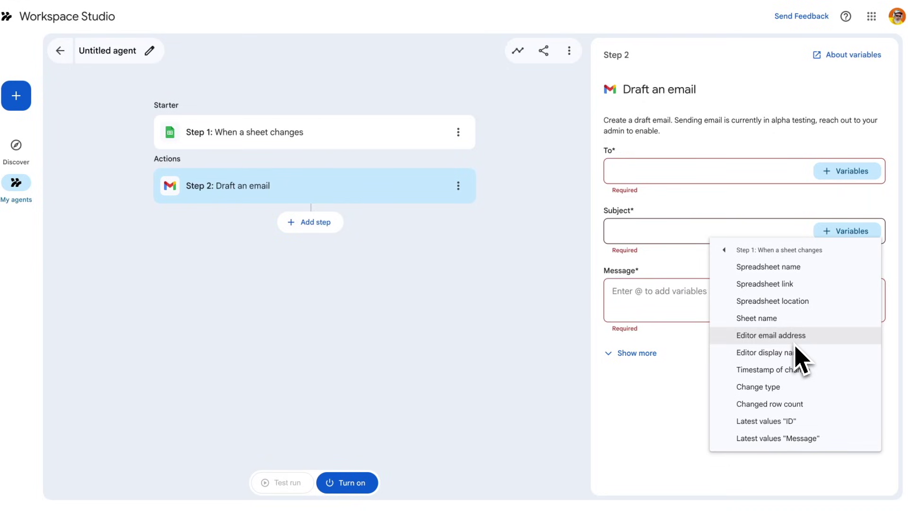
left_click(785, 440)
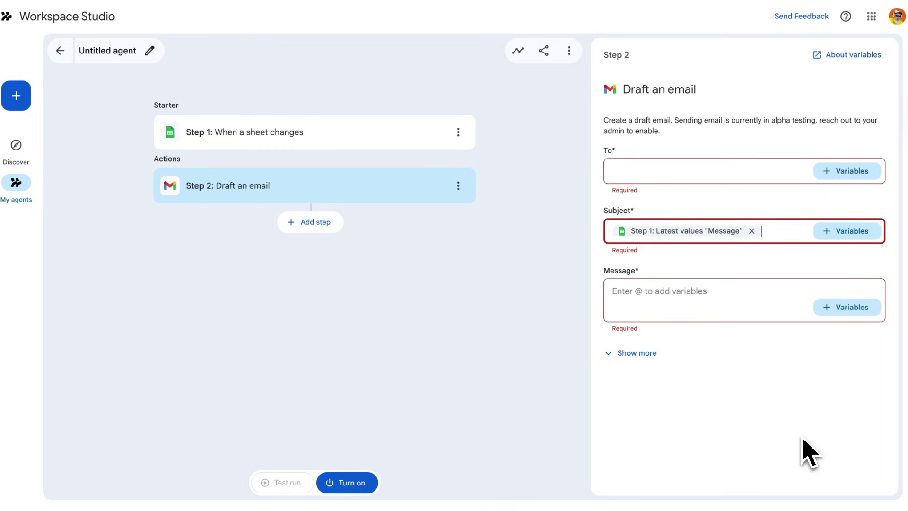
left_click(844, 232)
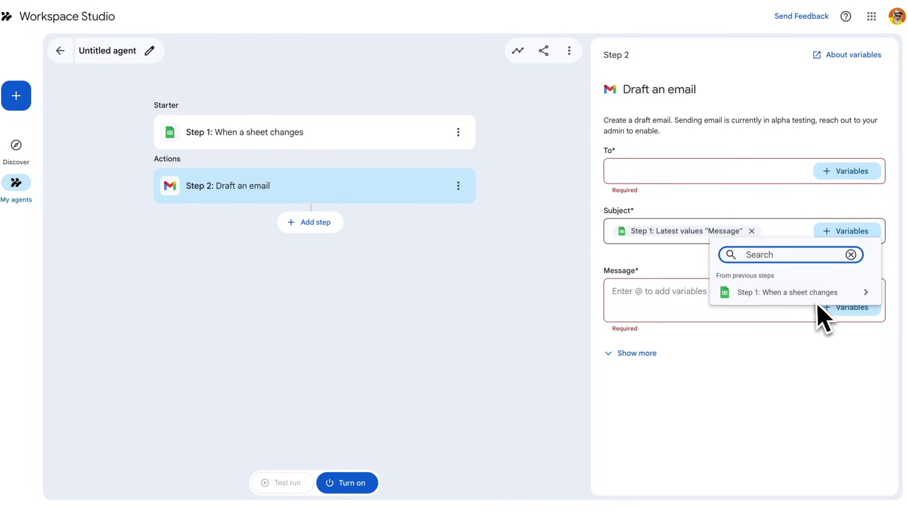
left_click(804, 292)
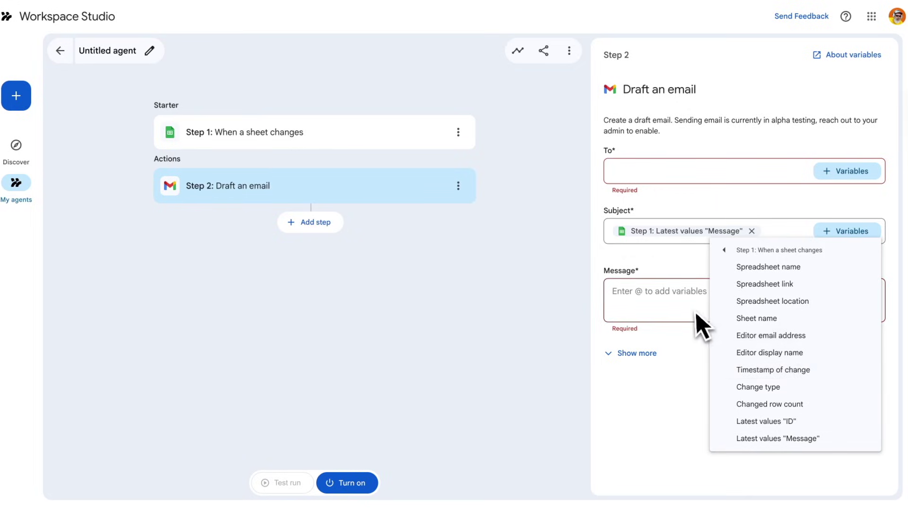
left_click(671, 309)
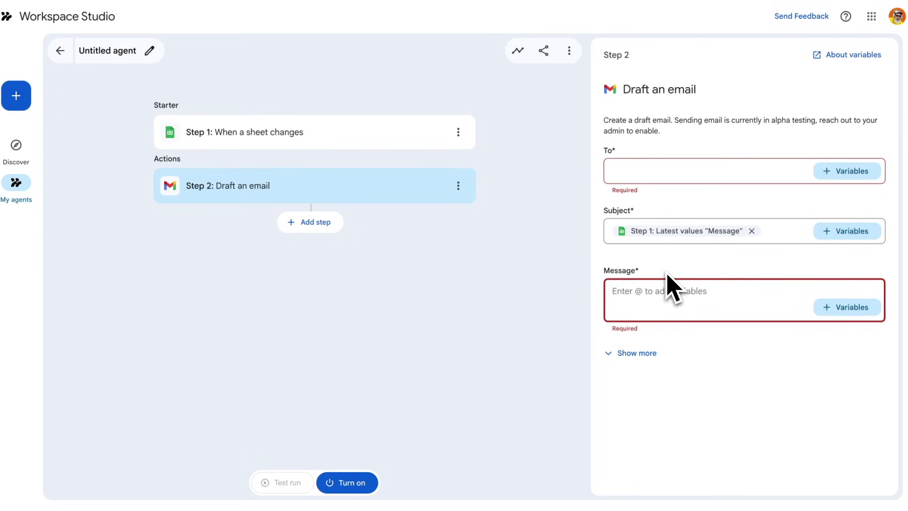
Step: Add a Create a doc step whose content uses Step 2's Full names in 'Bcc' variable
left_click(331, 226)
scroll(688, 423, "down", 10)
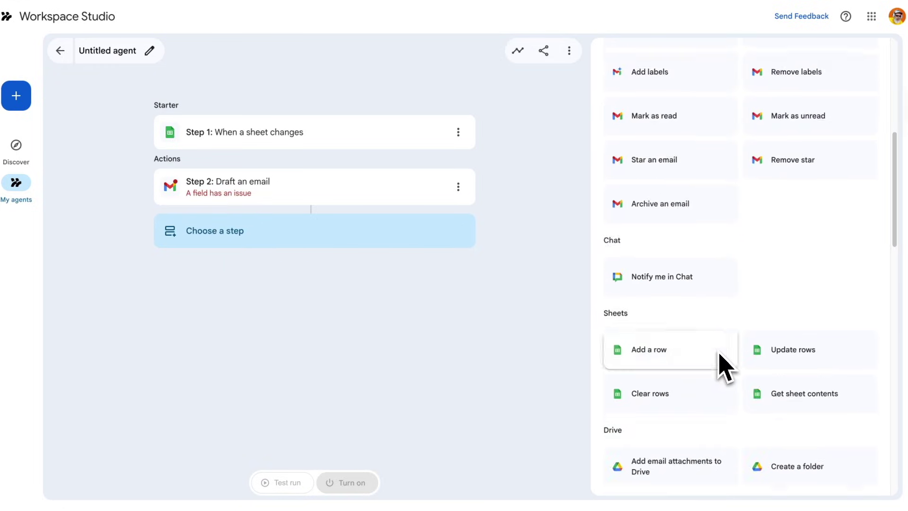
left_click(714, 357)
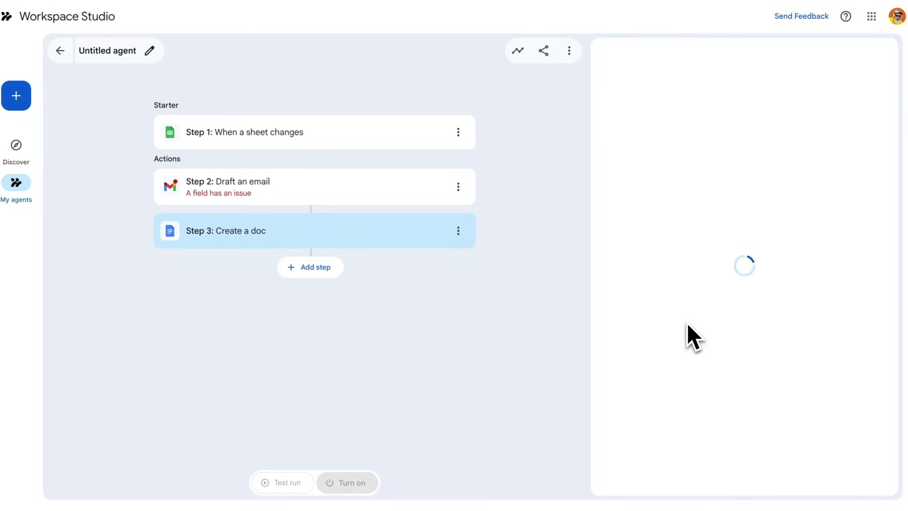
left_click(782, 218)
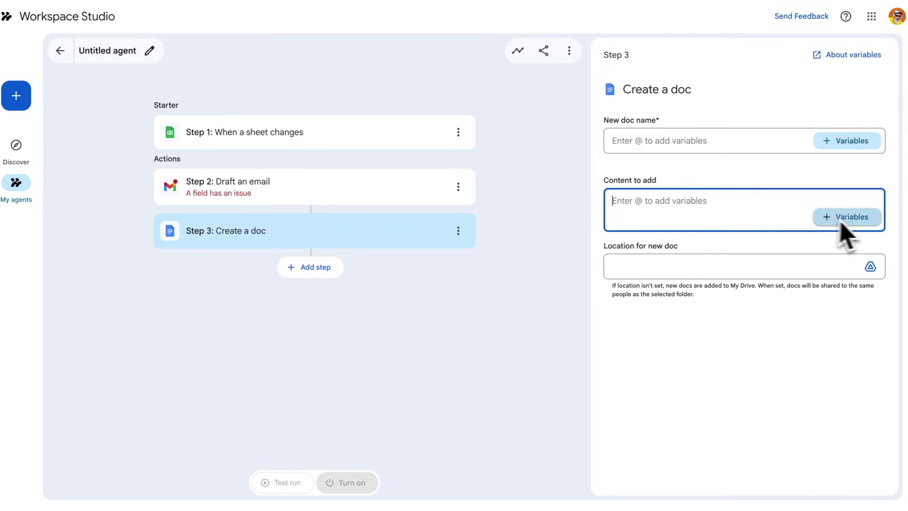
left_click(850, 220)
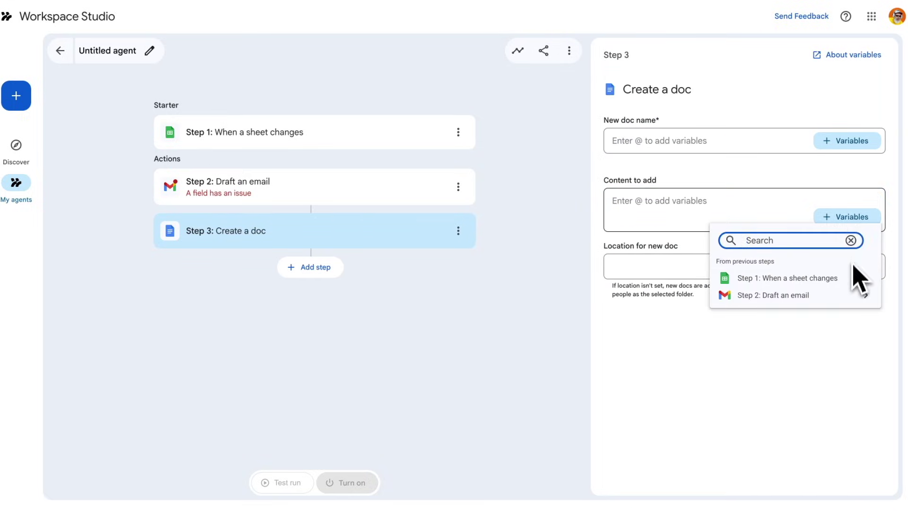
left_click(790, 296)
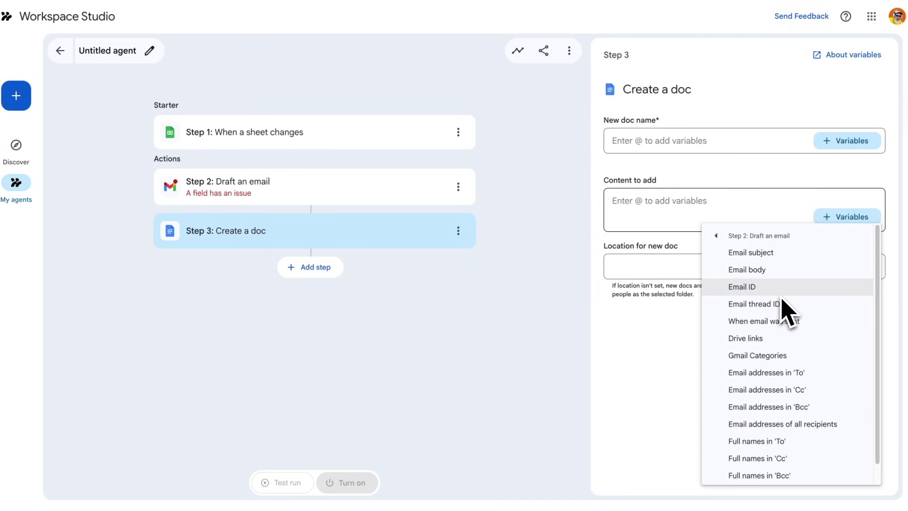
left_click(795, 475)
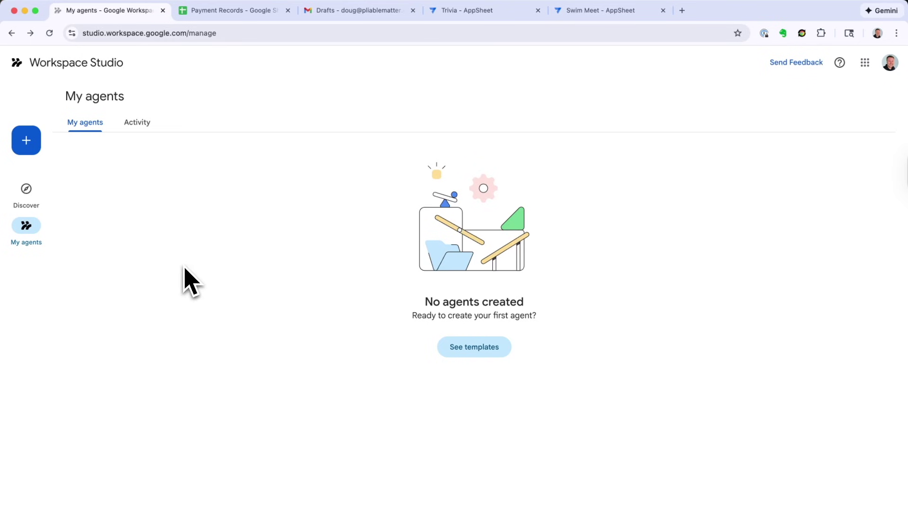
Step: Create a new agent triggered when Payment Records' Sheet1 changes, then add an action step
left_click(28, 148)
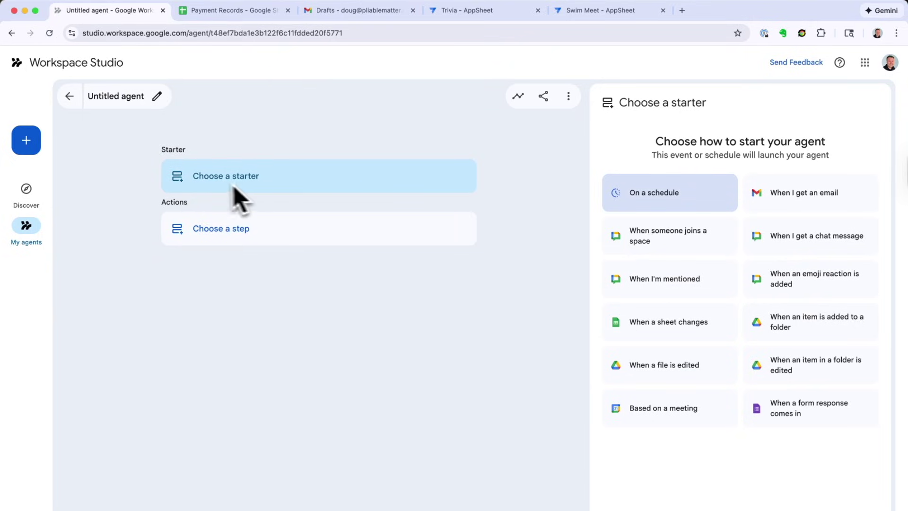
left_click(673, 330)
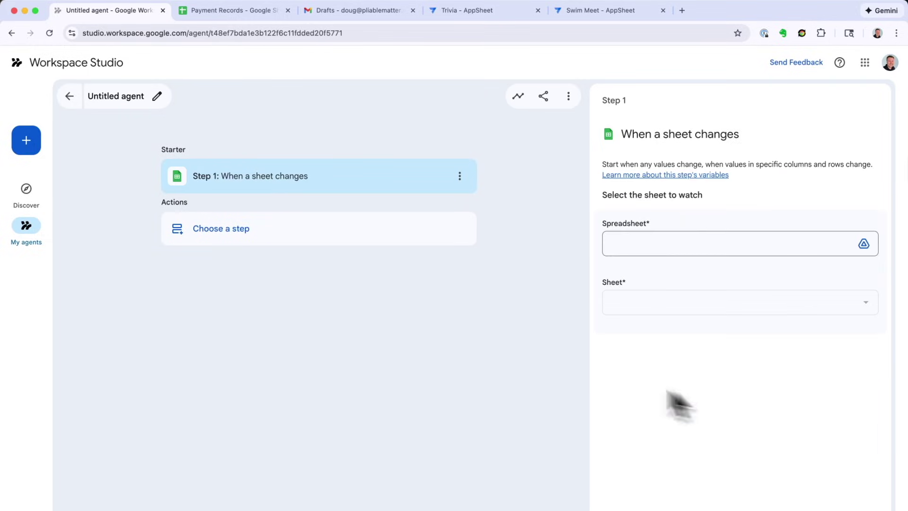
left_click(688, 245)
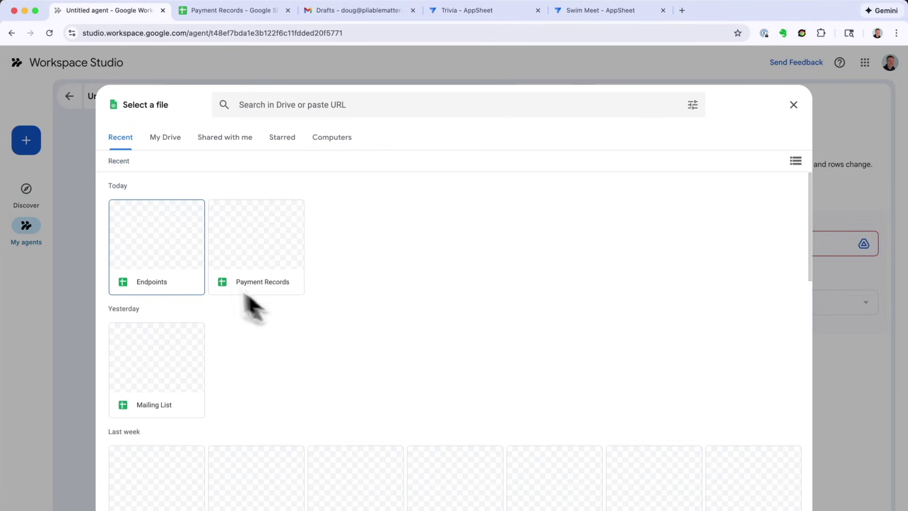
left_click(258, 260)
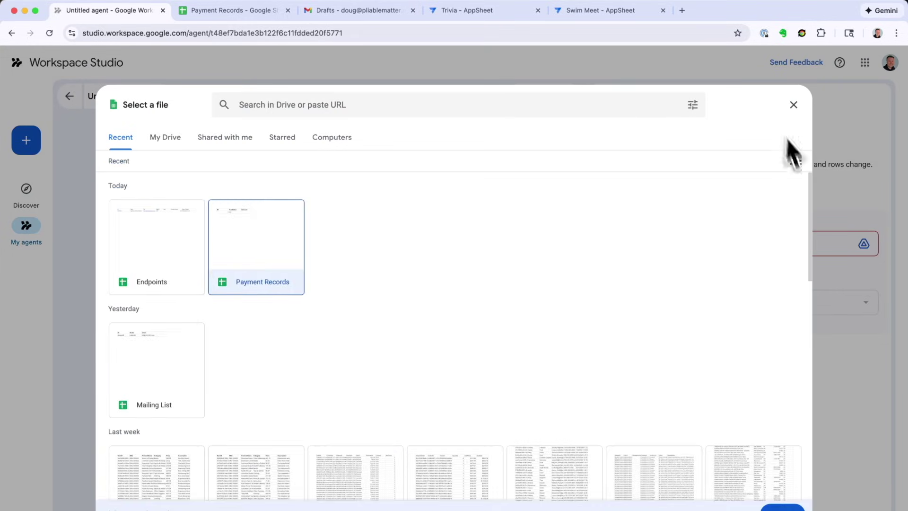
left_click(781, 505)
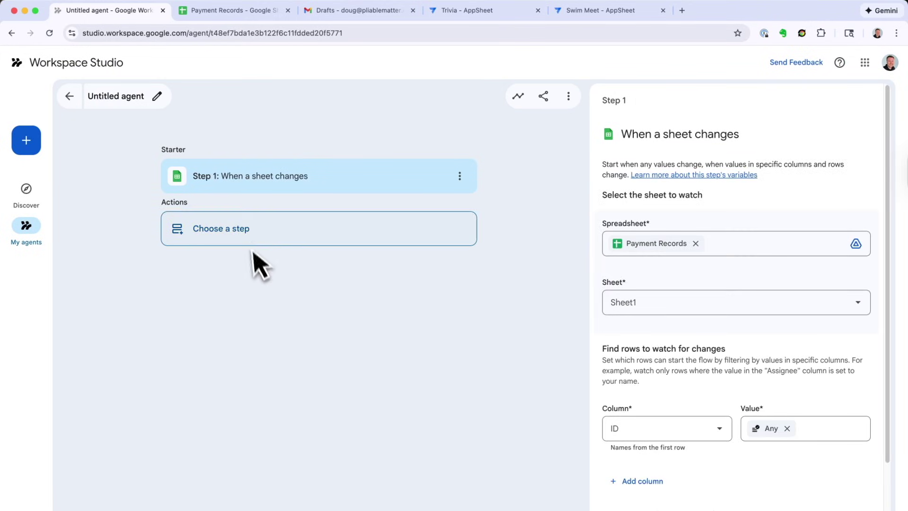
left_click(238, 239)
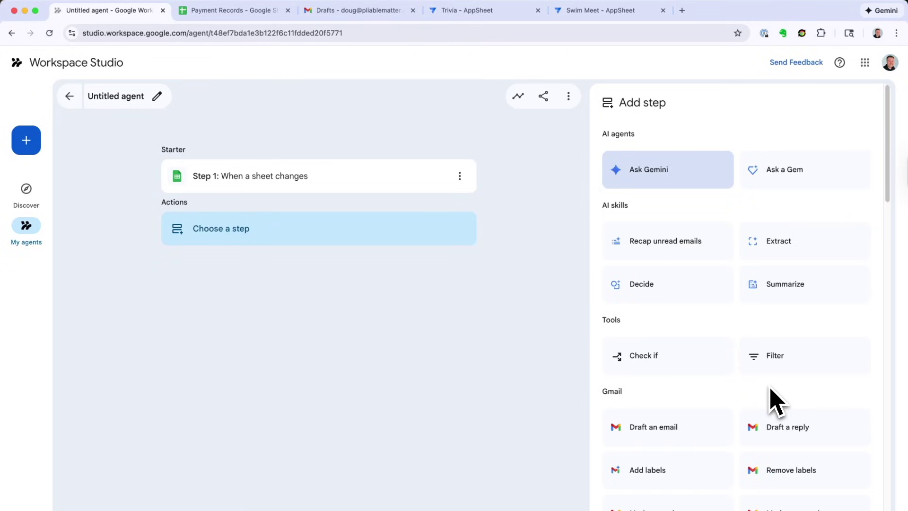
Step: Add an AppSheet Get record step via the Trivia connection and view the Trivia app
scroll(770, 389, "down", 3)
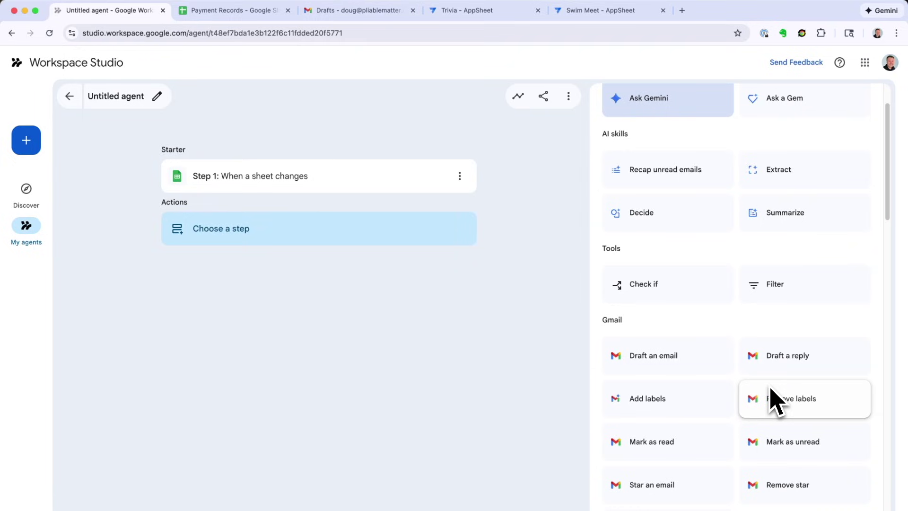
scroll(770, 389, "up", 3)
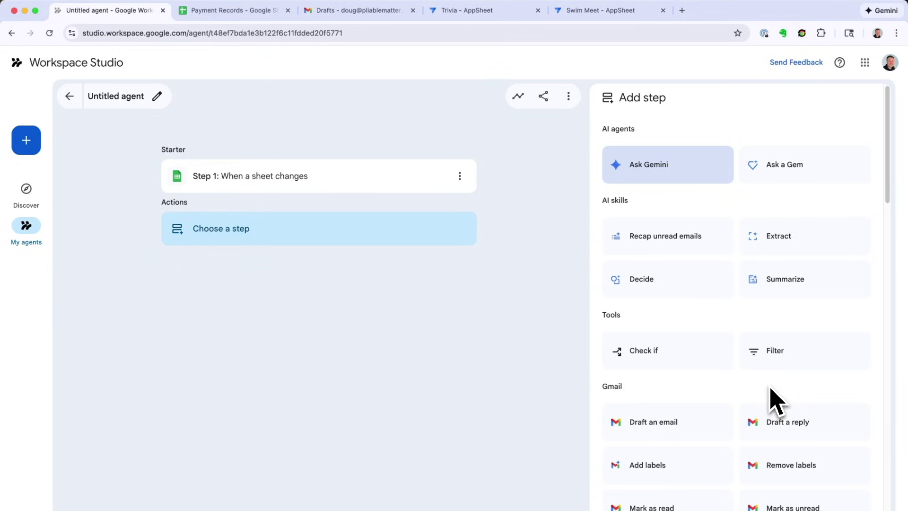
scroll(770, 388, "down", 15)
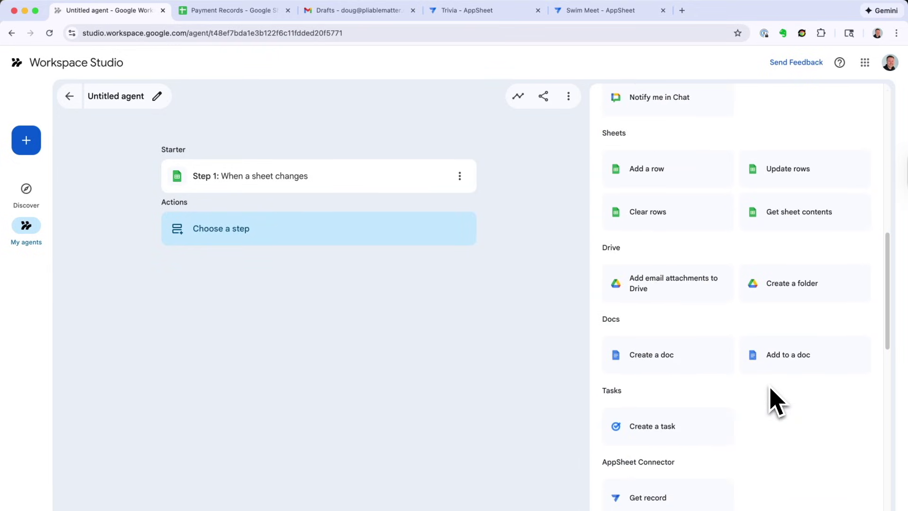
scroll(770, 400, "down", 5)
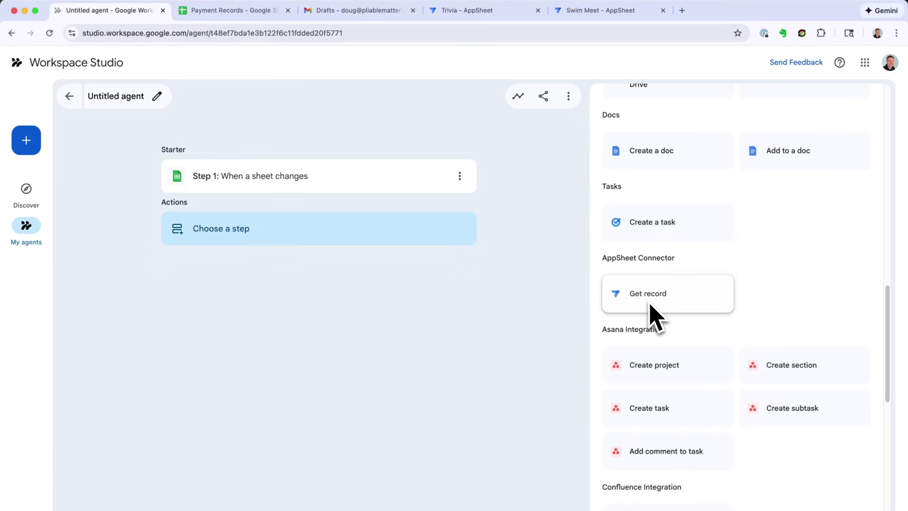
scroll(650, 315, "up", 15)
scroll(675, 364, "down", 14)
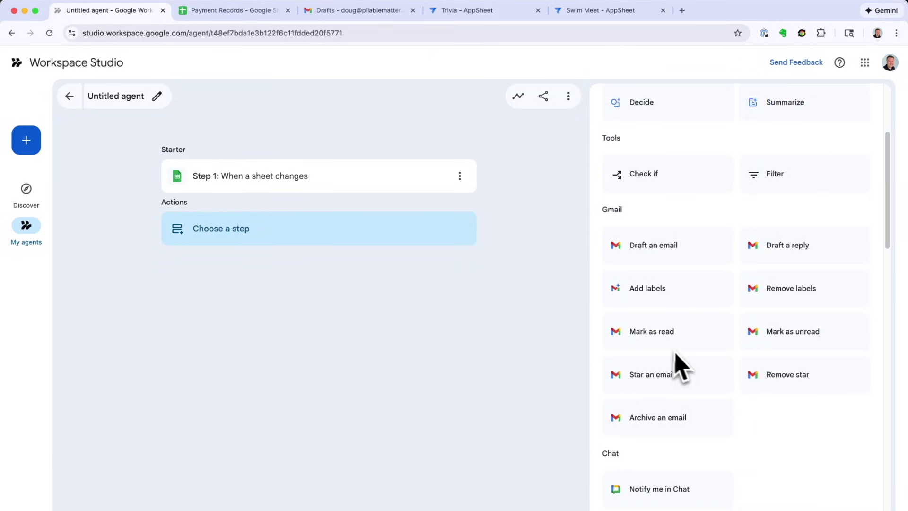
scroll(685, 365, "down", 1)
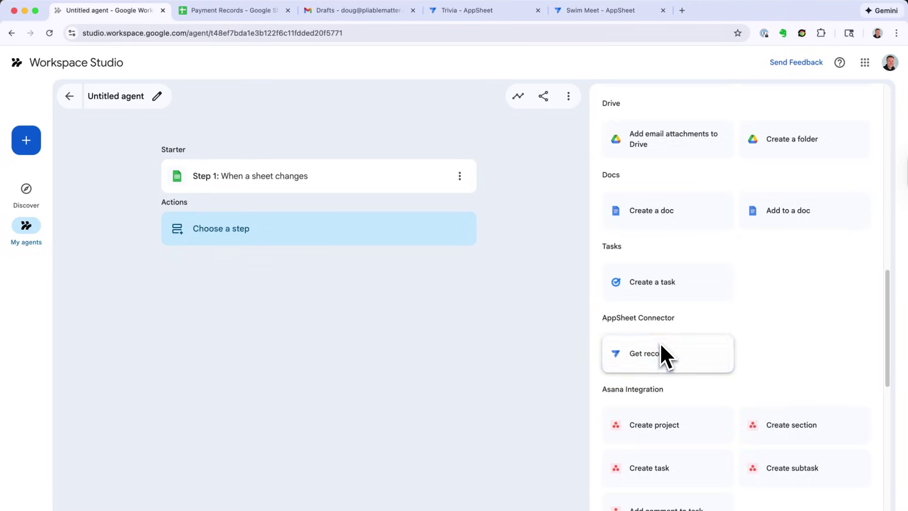
left_click(661, 351)
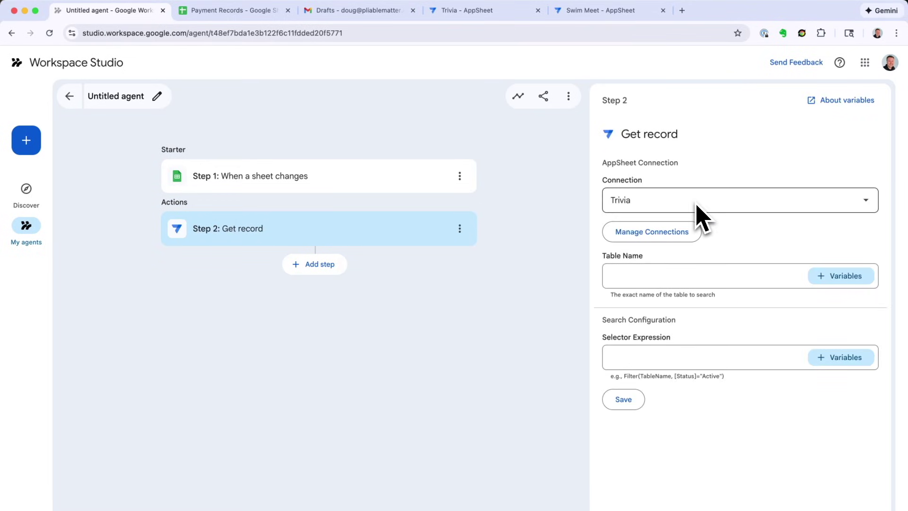
left_click(469, 10)
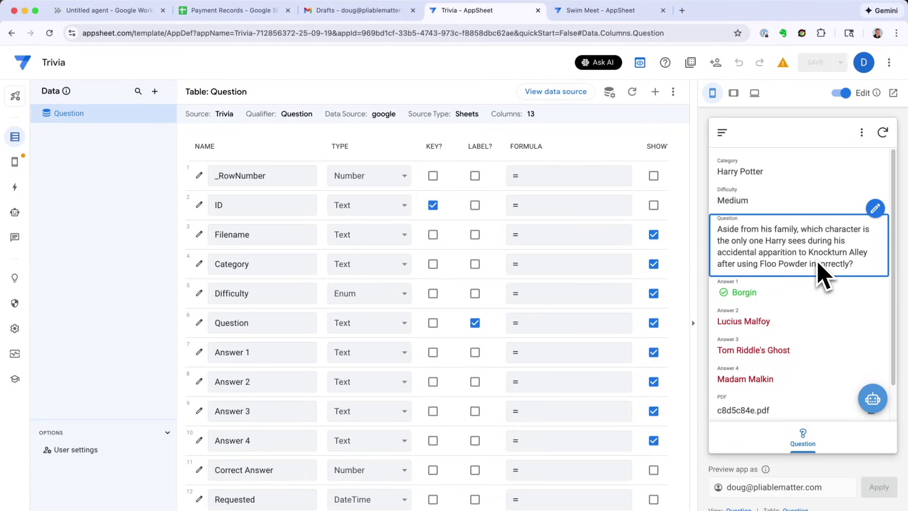
left_click(594, 11)
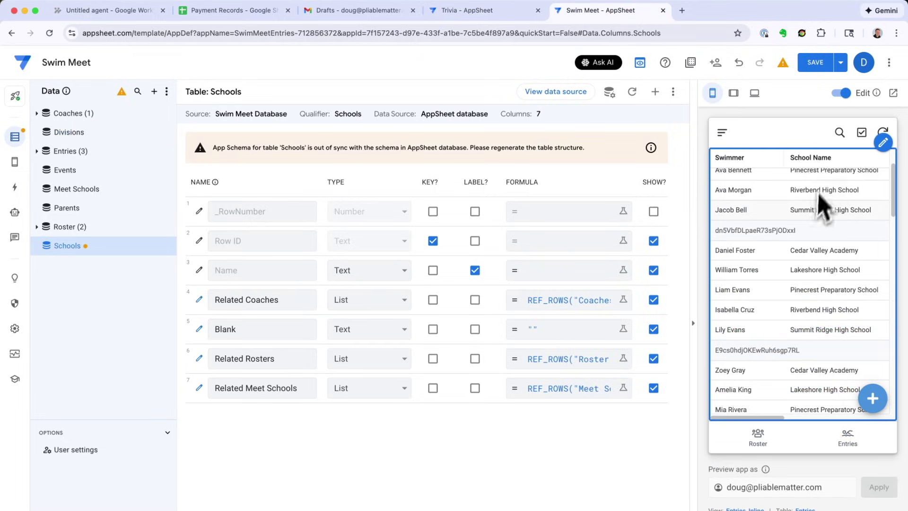
key("ctrl+shift+Tab")
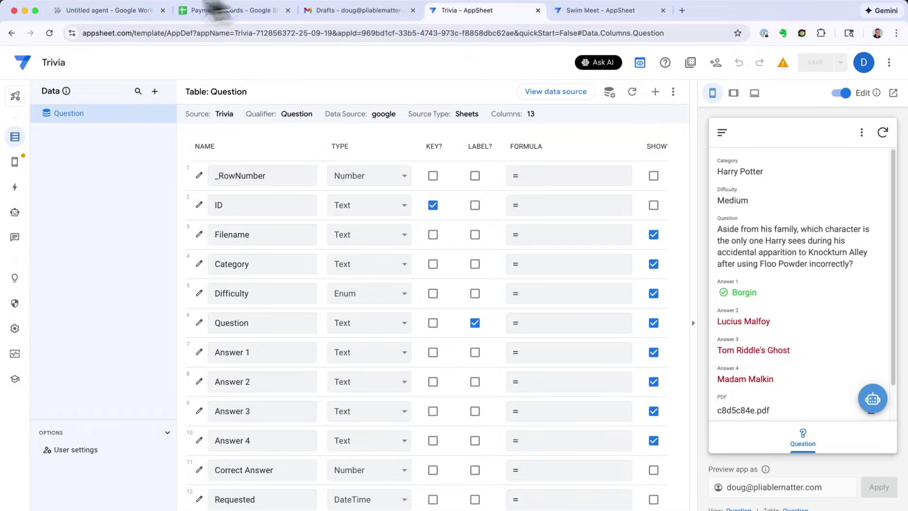
Step: Return to the Untitled agent and open Manage Connections in the Get record step
left_click(79, 11)
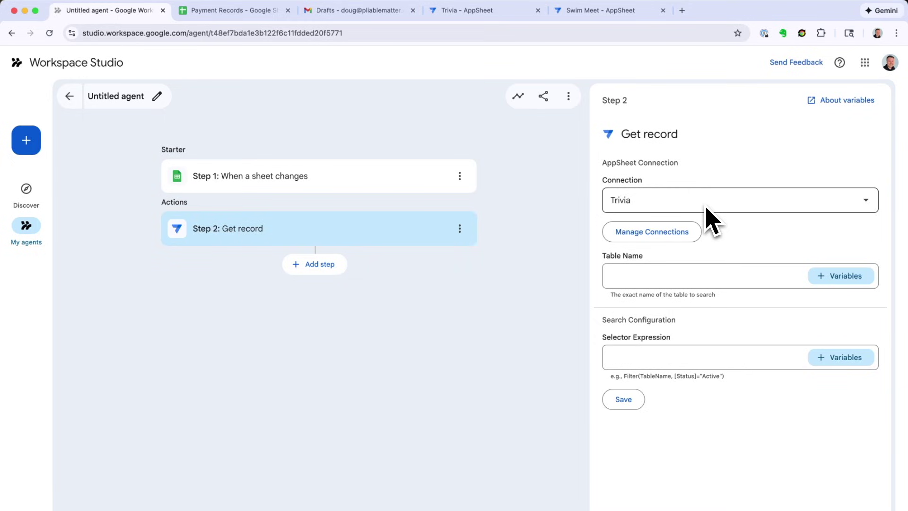
left_click(662, 235)
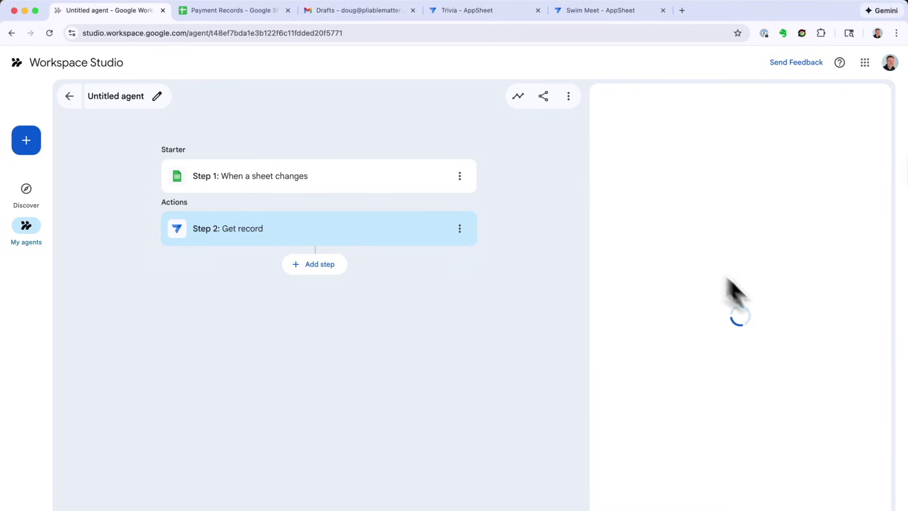
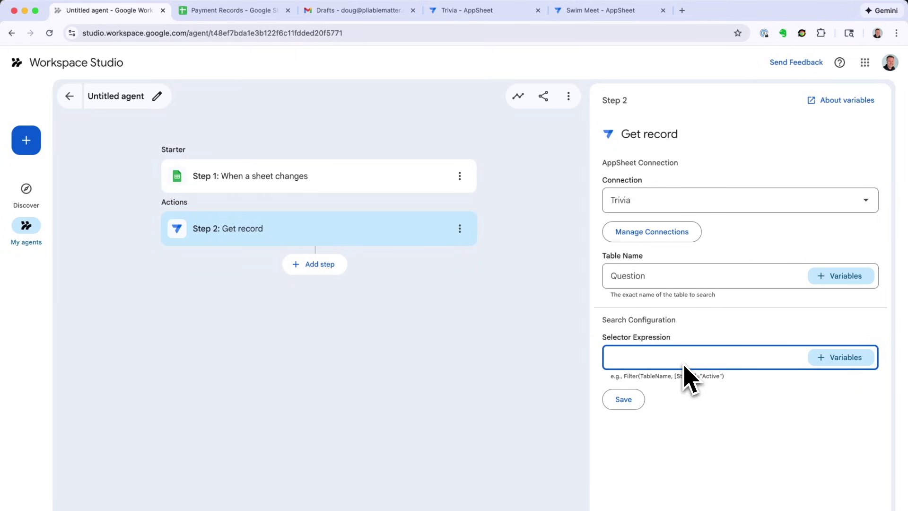
Step: Give Step 2 the selector FILTER("Question", TRUE), save it, and add a new step slot
key("super+Tab")
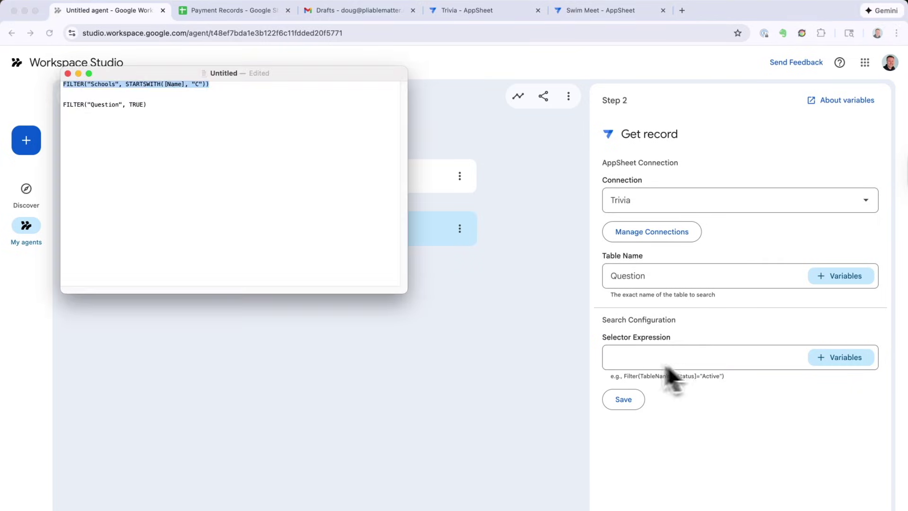
left_click_drag(150, 105, 66, 108)
key("super+c")
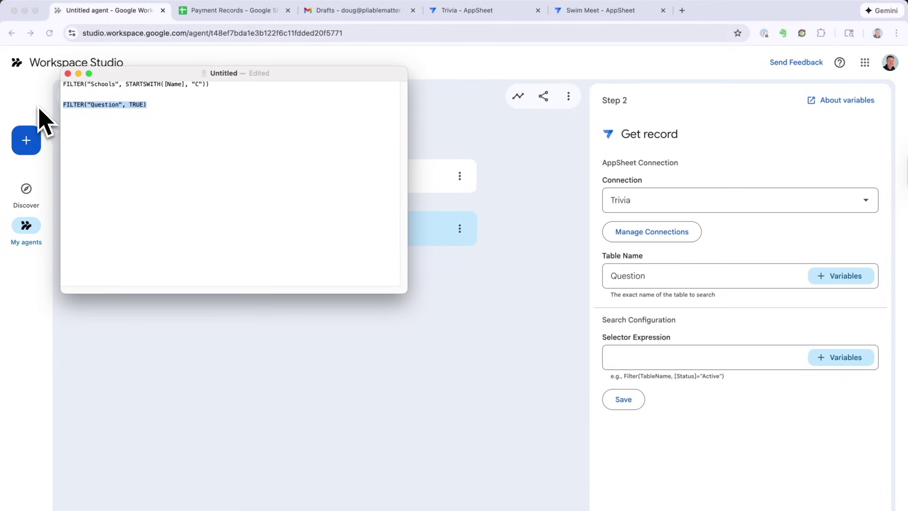
left_click(318, 331)
key("super+v")
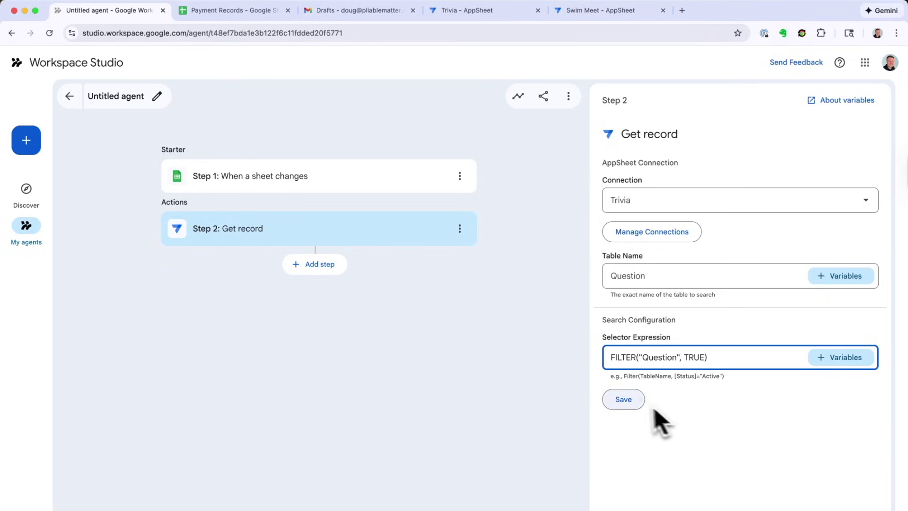
left_click(636, 402)
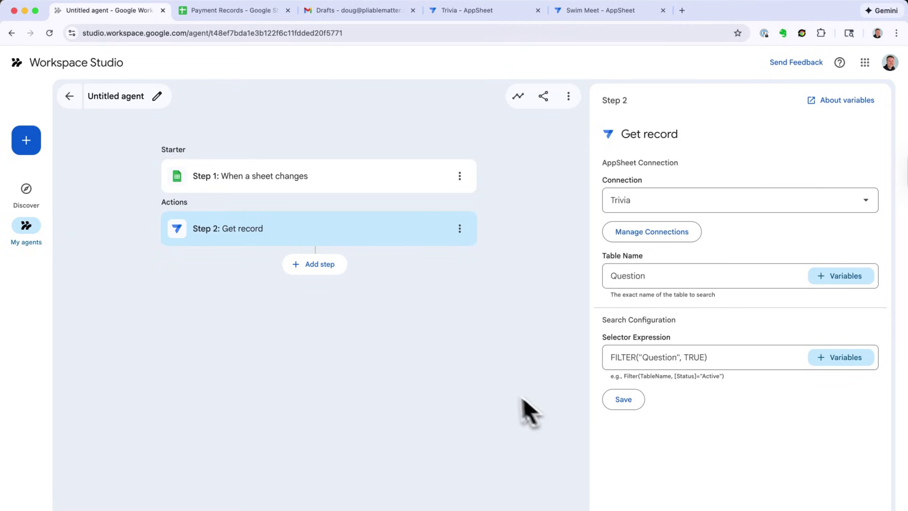
left_click(315, 264)
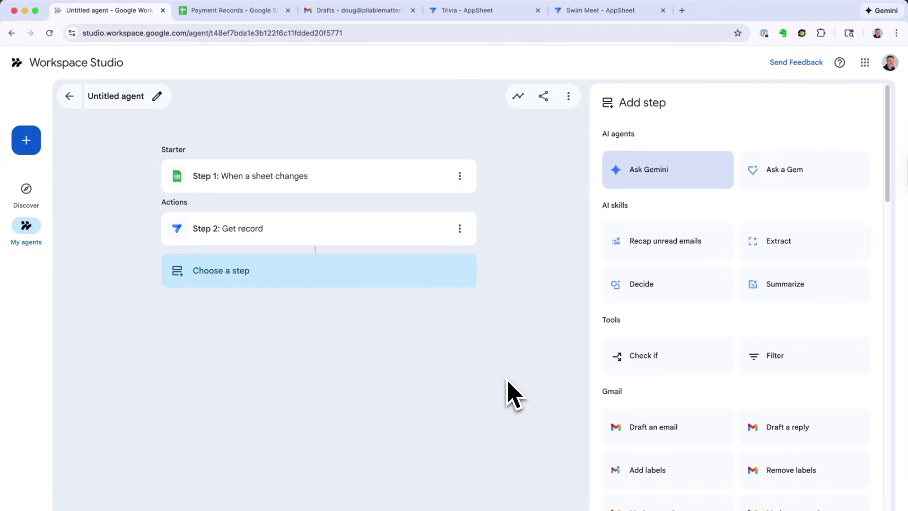
Step: Add an AppSheet Get record step using the Swim Meet connection and the Schools table
scroll(765, 459, "down", 6)
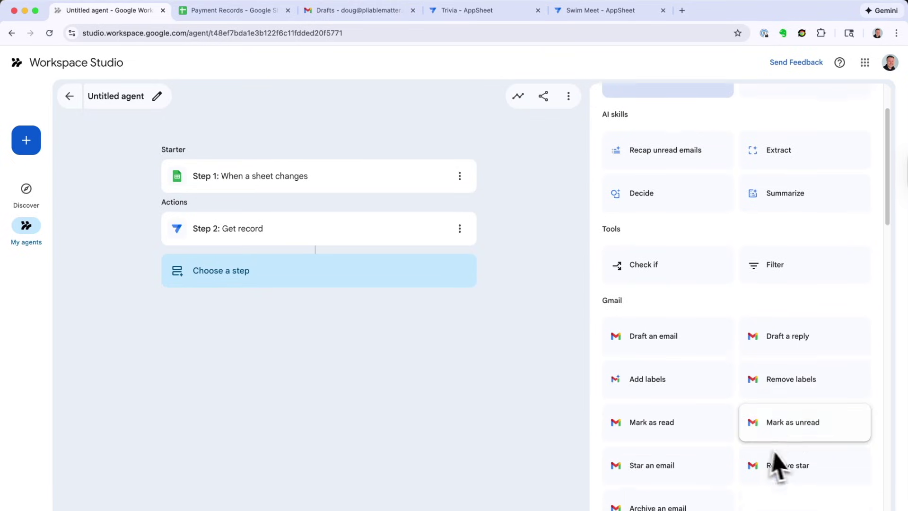
scroll(735, 447, "down", 10)
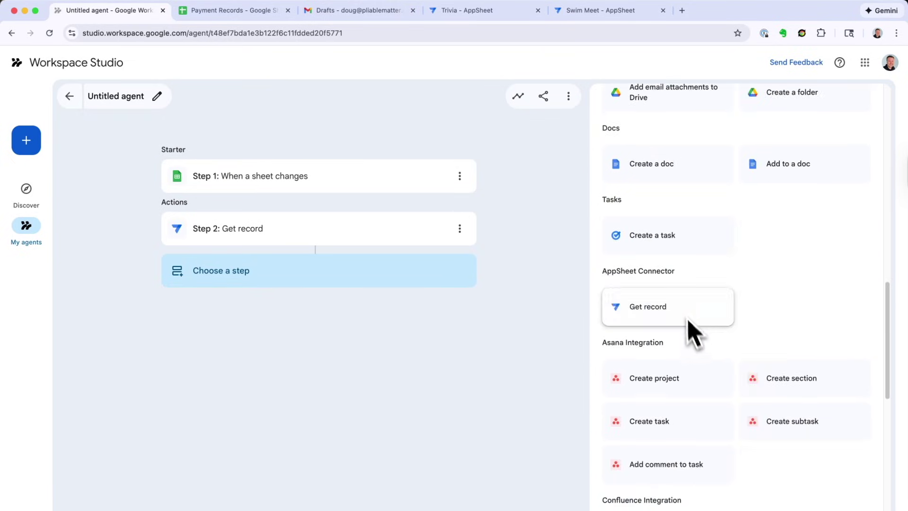
left_click(685, 311)
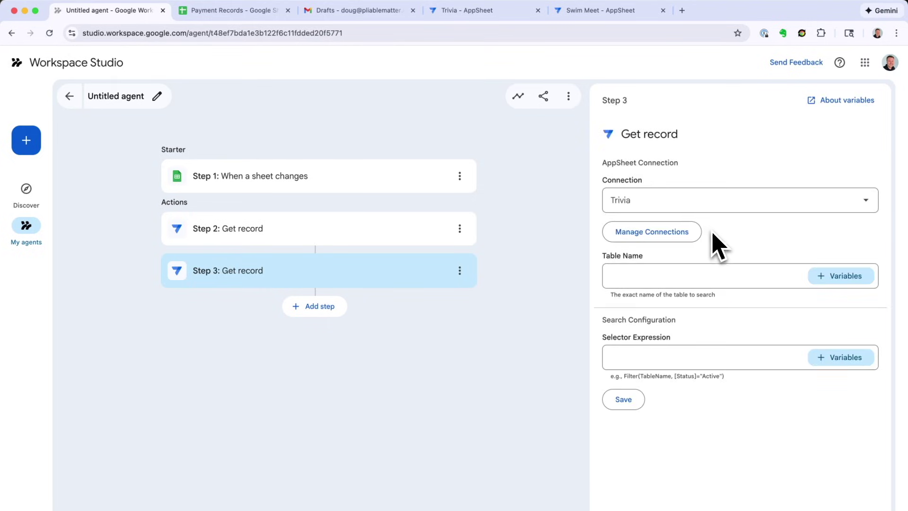
left_click(678, 207)
left_click(667, 247)
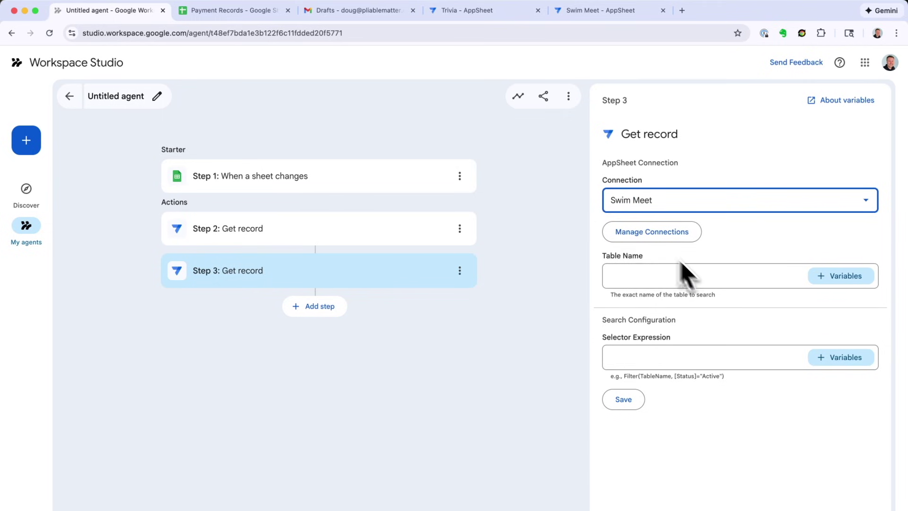
left_click(599, 10)
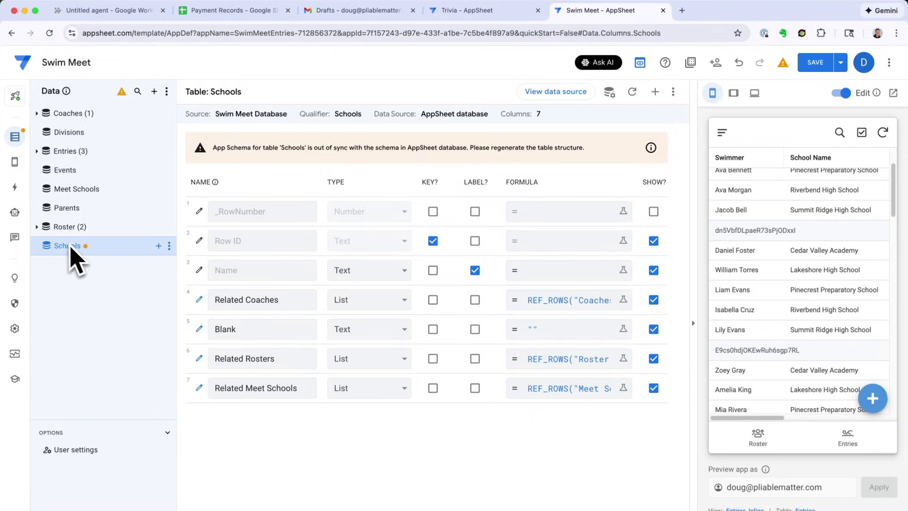
left_click(109, 12)
left_click(727, 356)
left_click(680, 282)
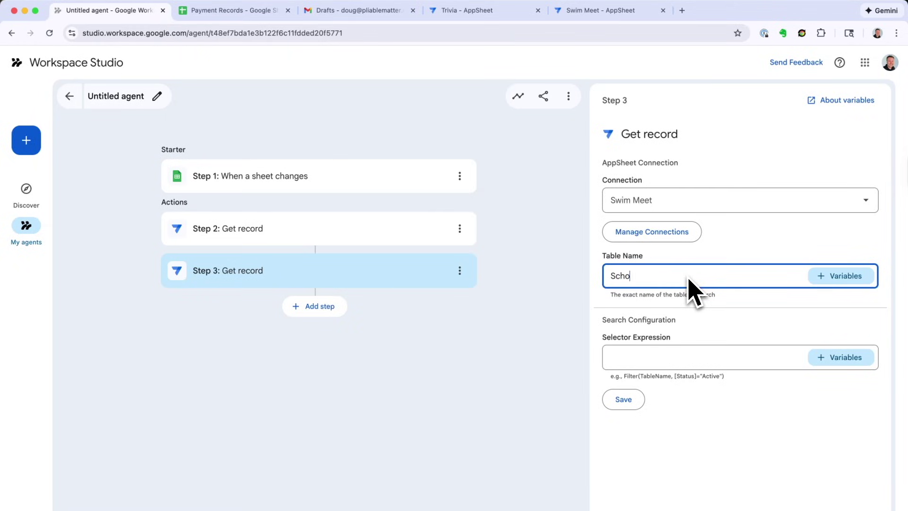
key("Tab")
Step: Set Step 3's selector to FILTER("Schools", STARTSWITH([Name], "C")) and add a fourth step
left_click(659, 359)
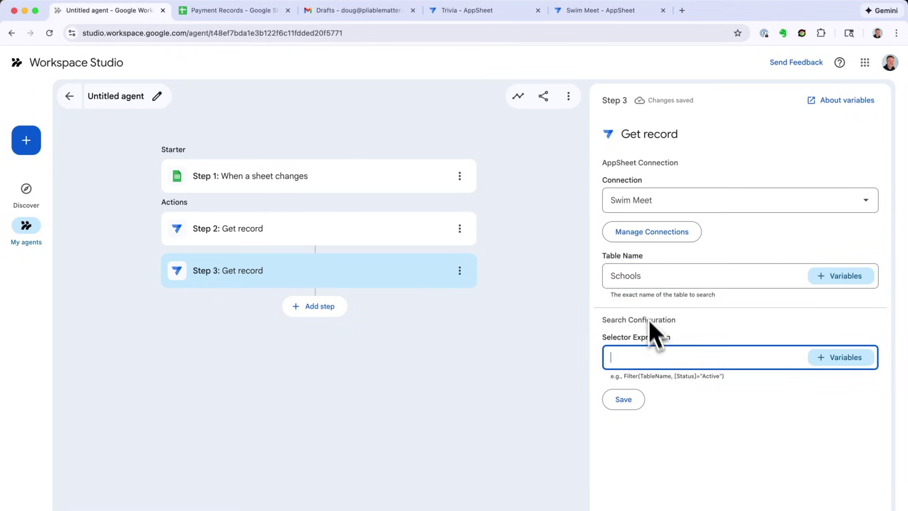
key("super+Tab")
key("super+Tab")
key("super+shift+Tab")
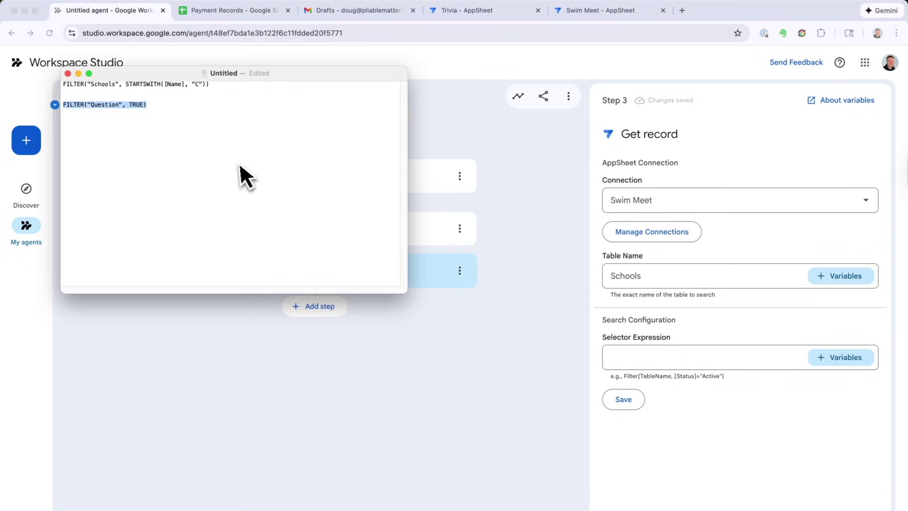
left_click(239, 177)
triple_click(196, 86)
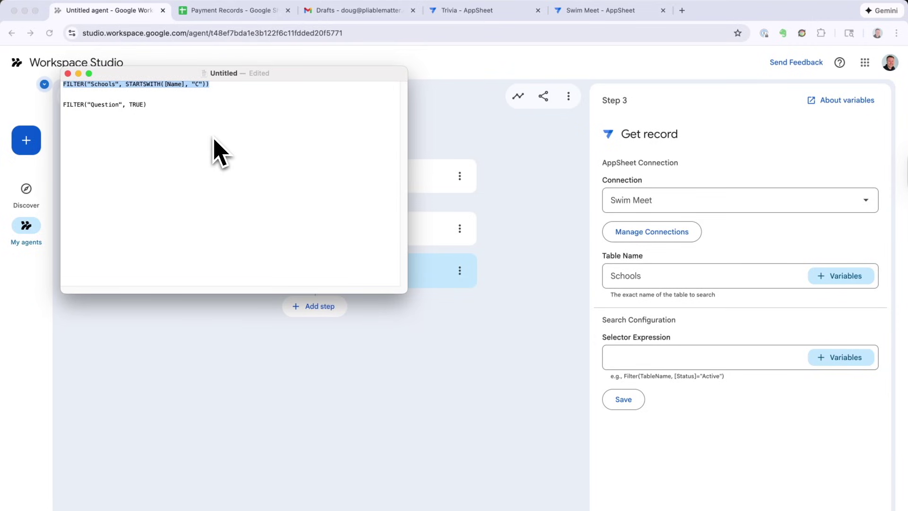
key("super+c")
left_click(673, 361)
key("super+v")
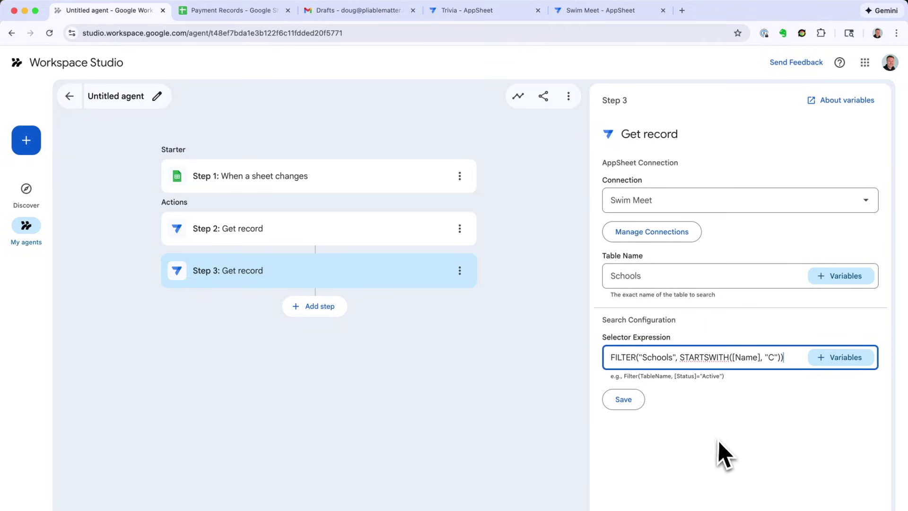
left_click(719, 443)
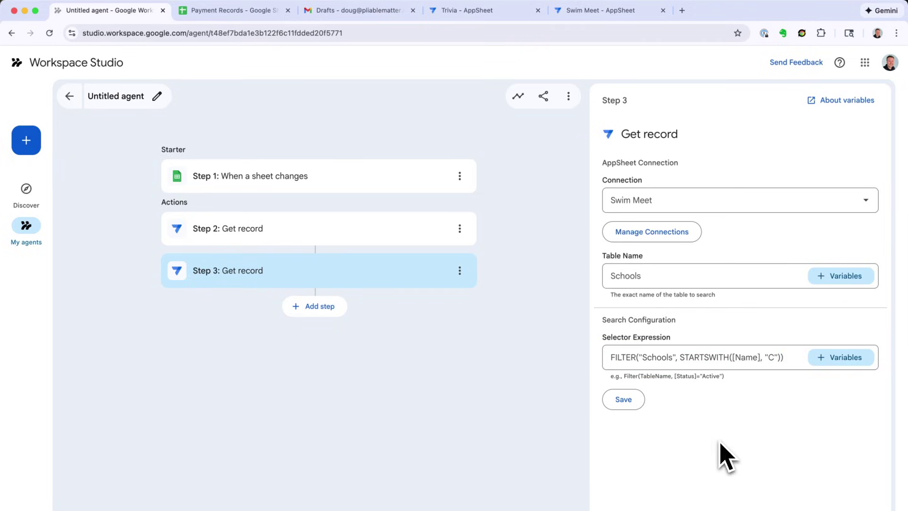
left_click(314, 312)
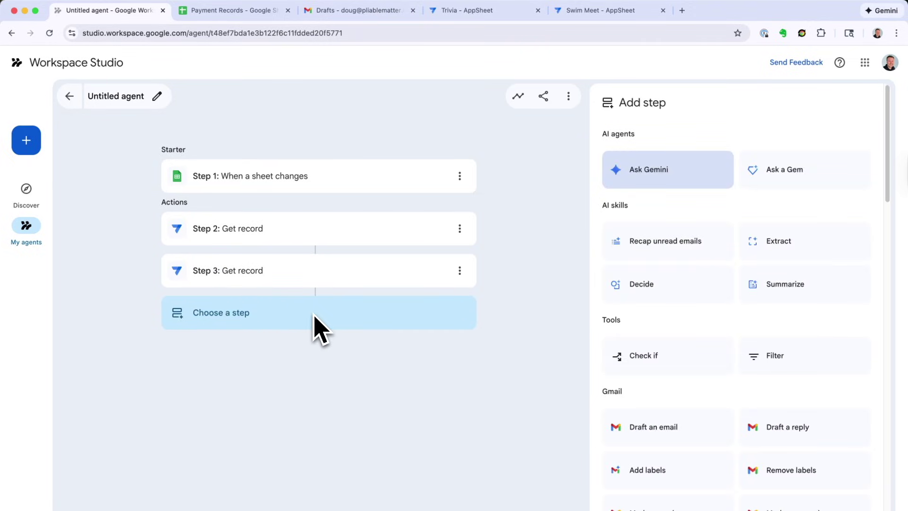
Step: Add a Gmail draft step to the suggested contact with Step 2's Category as subject
left_click(648, 428)
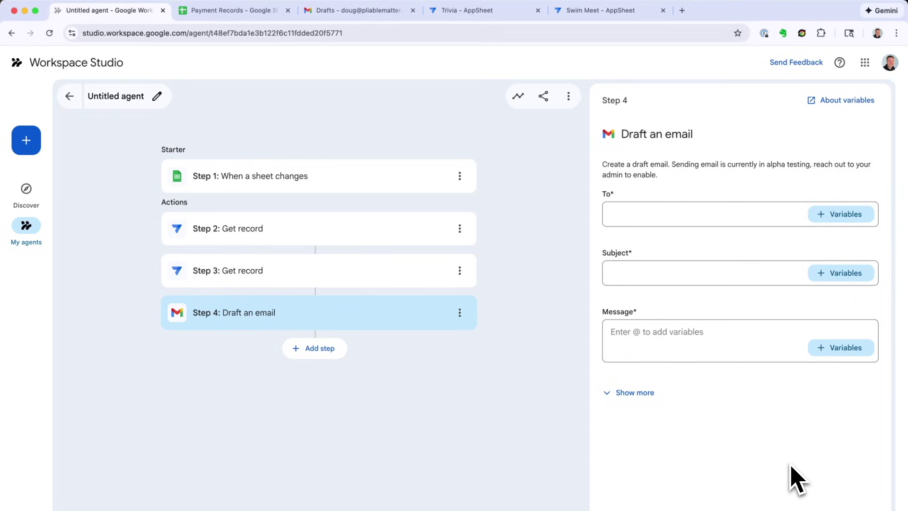
left_click(687, 220)
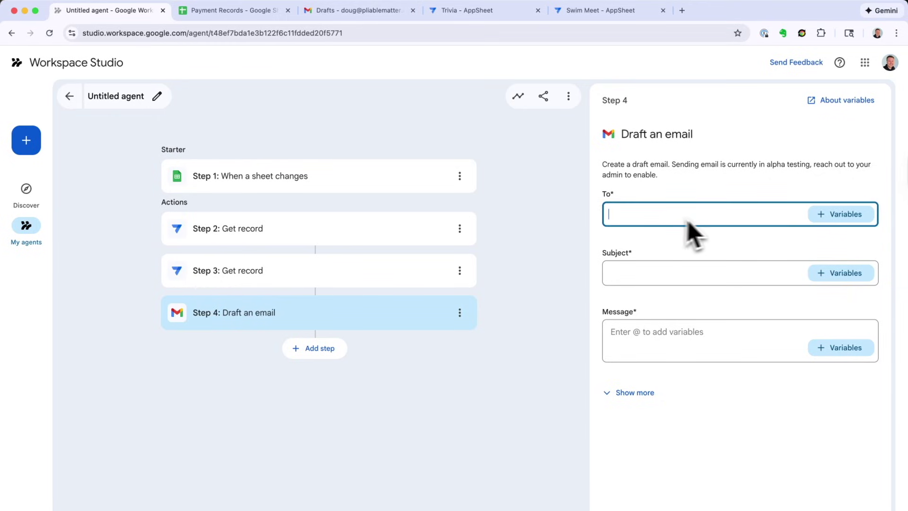
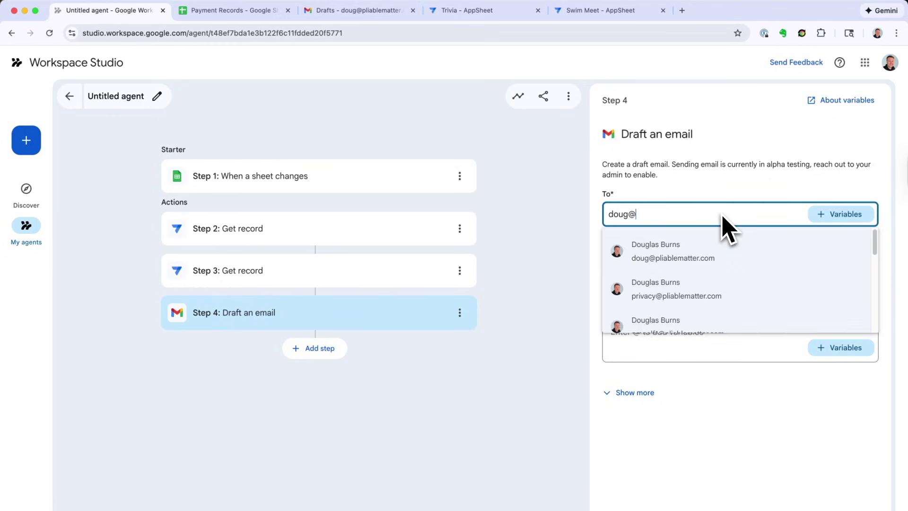
left_click(680, 239)
left_click(671, 267)
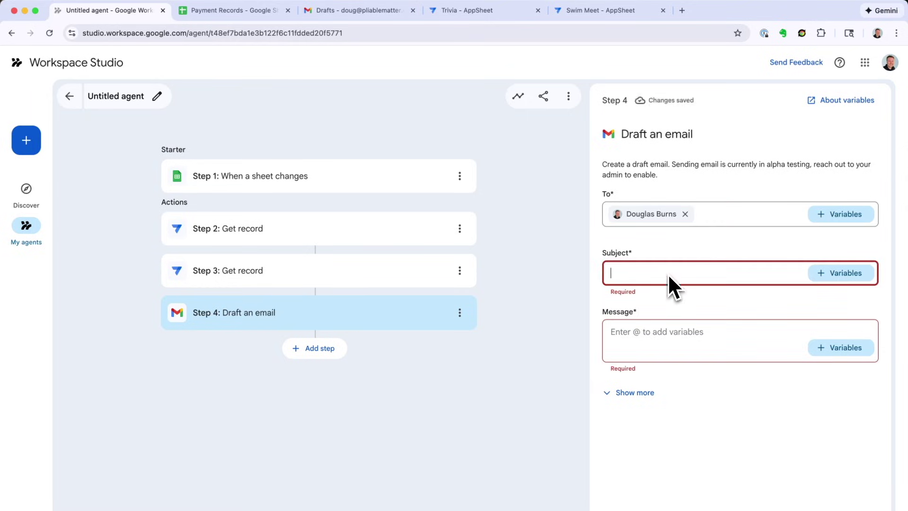
left_click(827, 276)
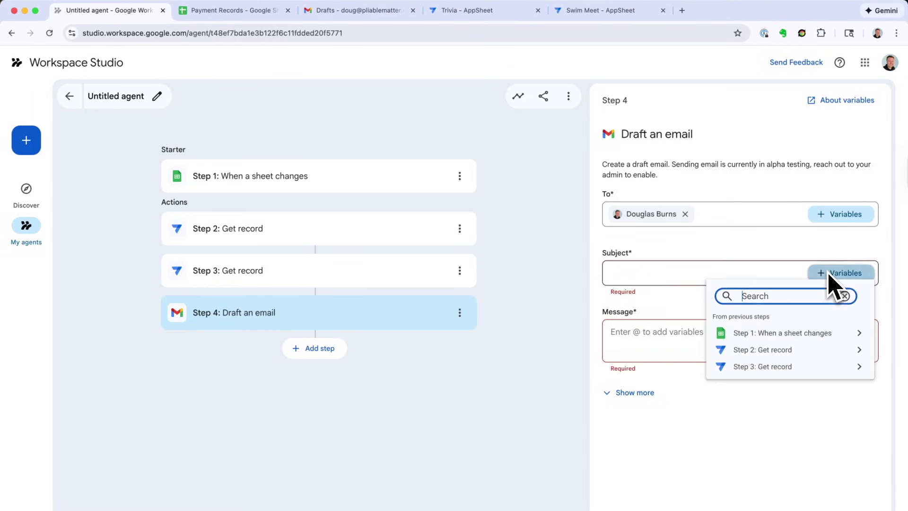
left_click(811, 352)
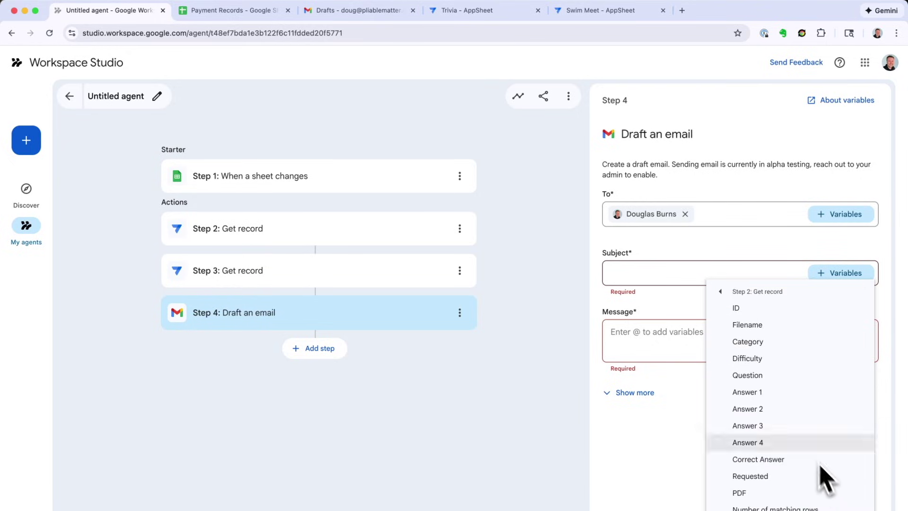
left_click(771, 343)
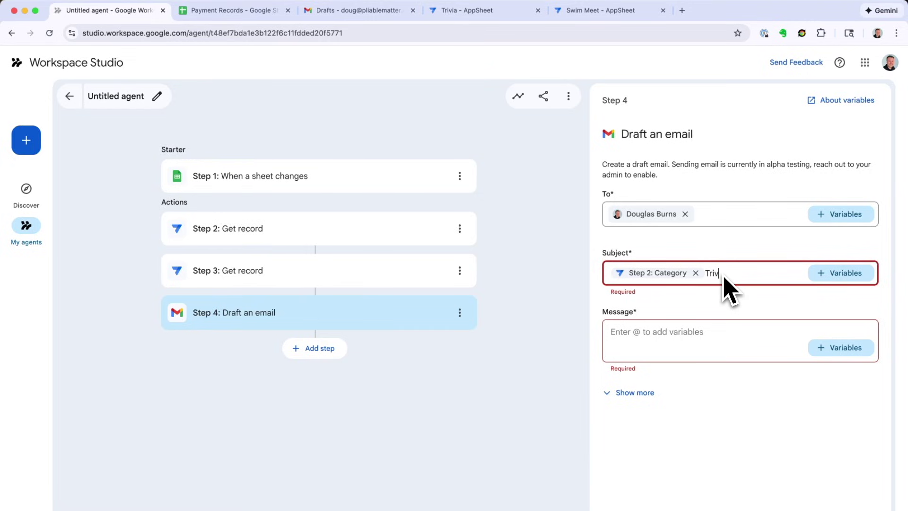
Step: Fill the draft message with Step 3's Name and Step 1's latest Customer value
left_click(691, 348)
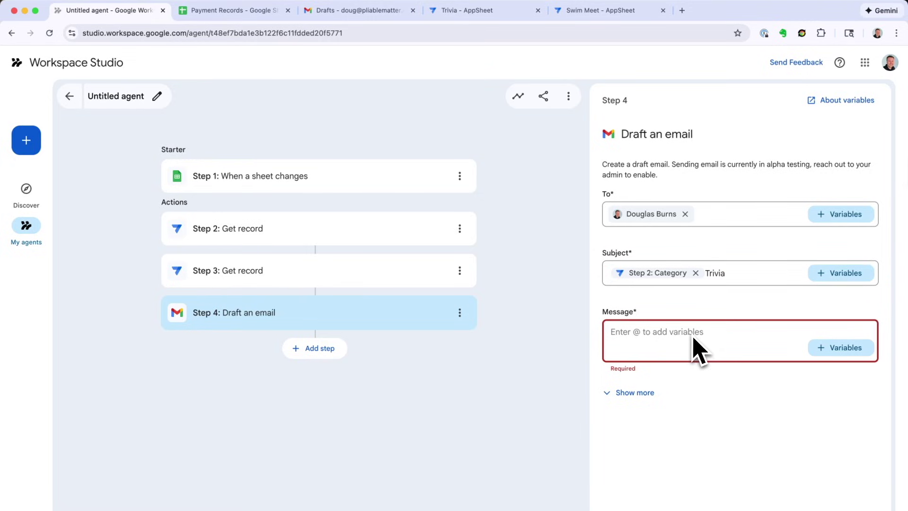
left_click(840, 347)
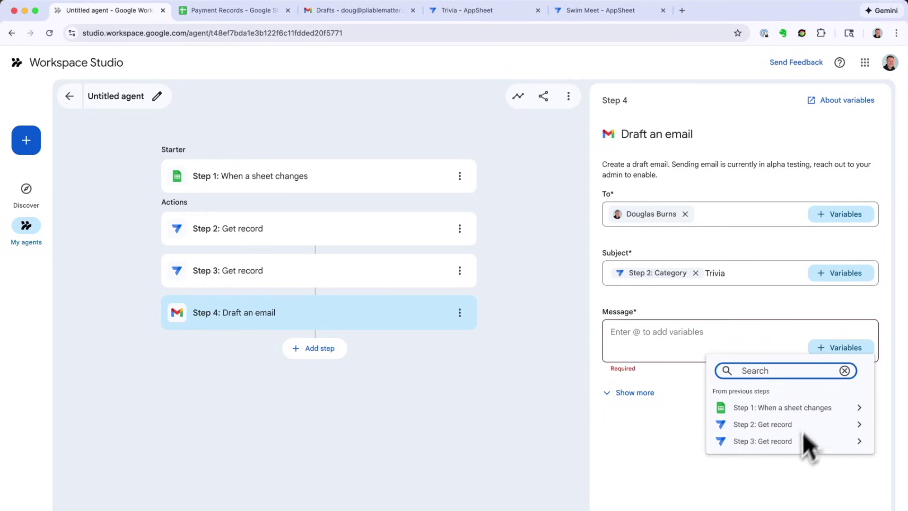
left_click(787, 445)
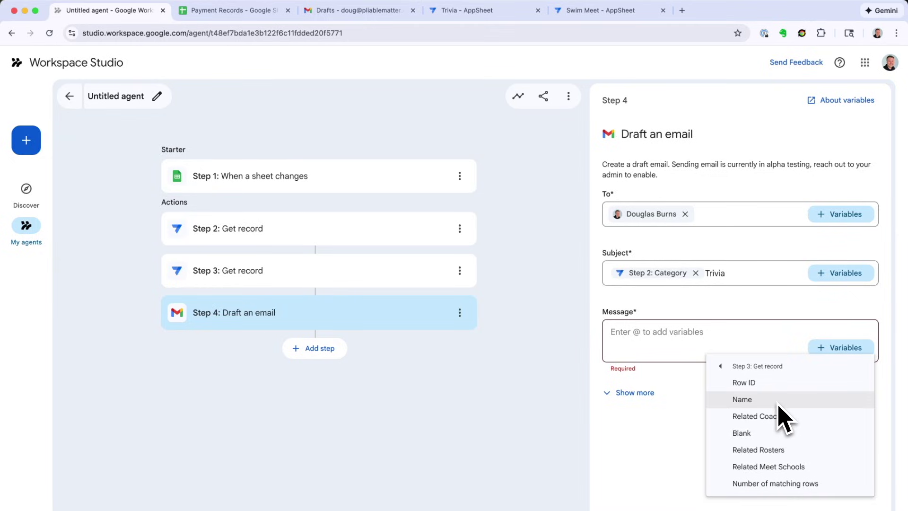
left_click(784, 418)
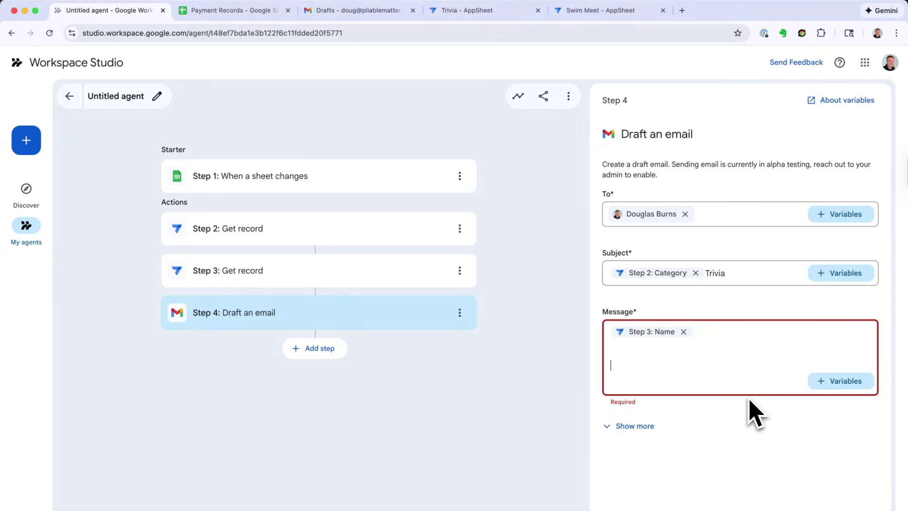
left_click(825, 380)
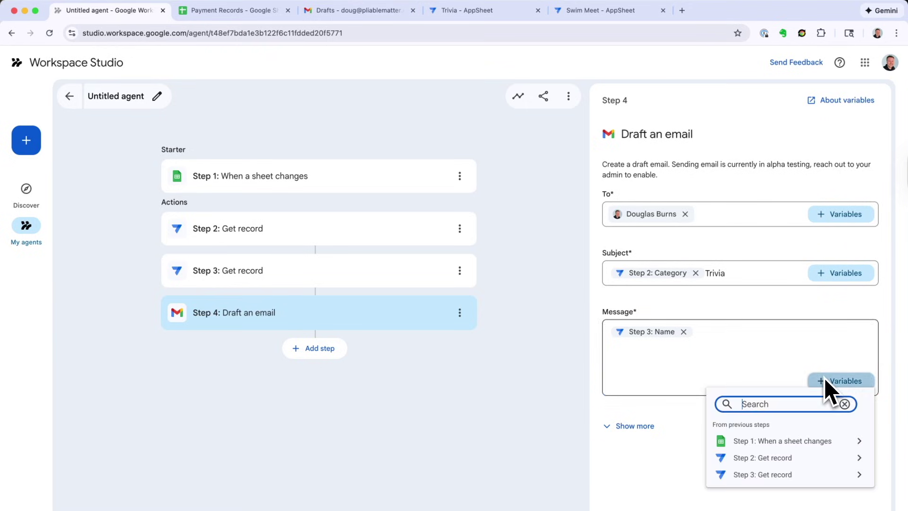
left_click(819, 441)
scroll(833, 496, "down", 2)
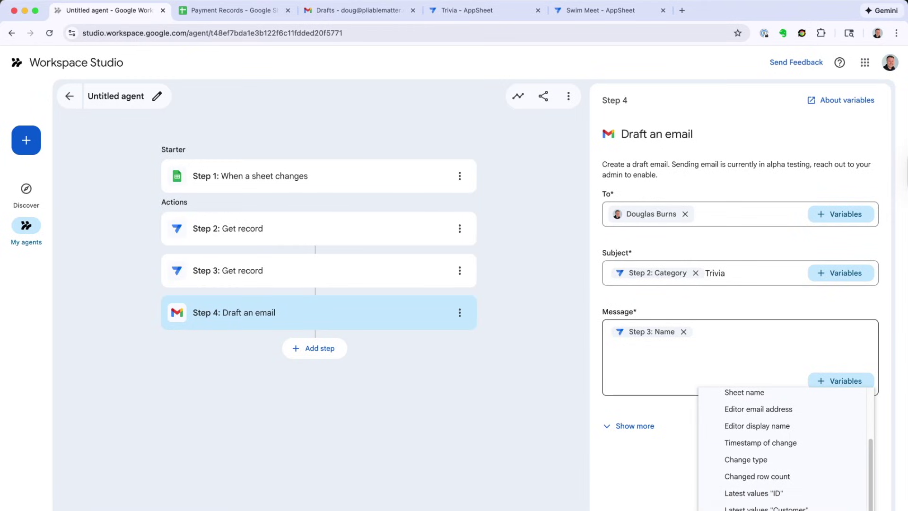
left_click(765, 508)
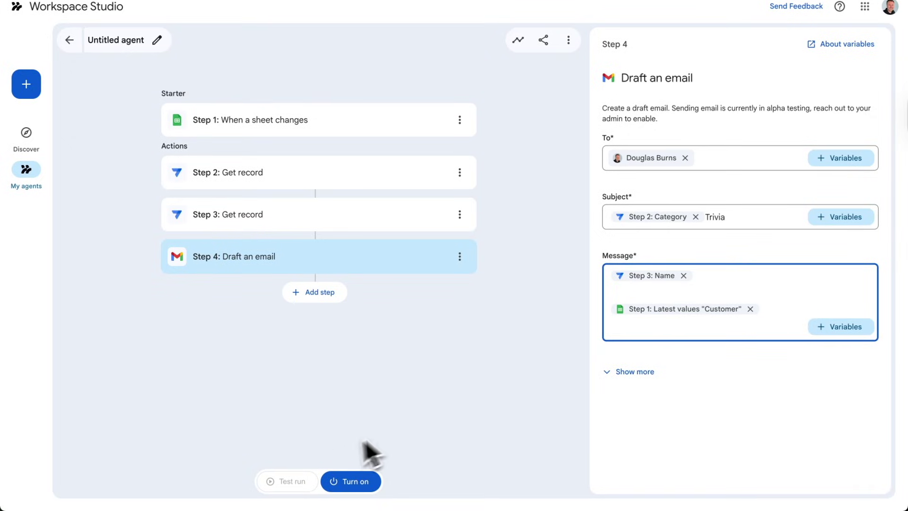
Step: Turn the agent on and switch to the Payment Records spreadsheet
left_click(361, 480)
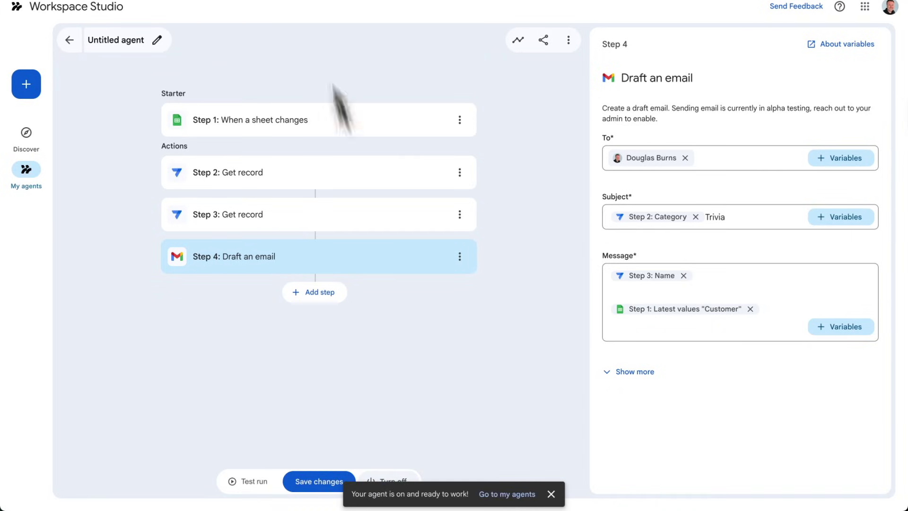
left_click(234, 19)
left_click(258, 281)
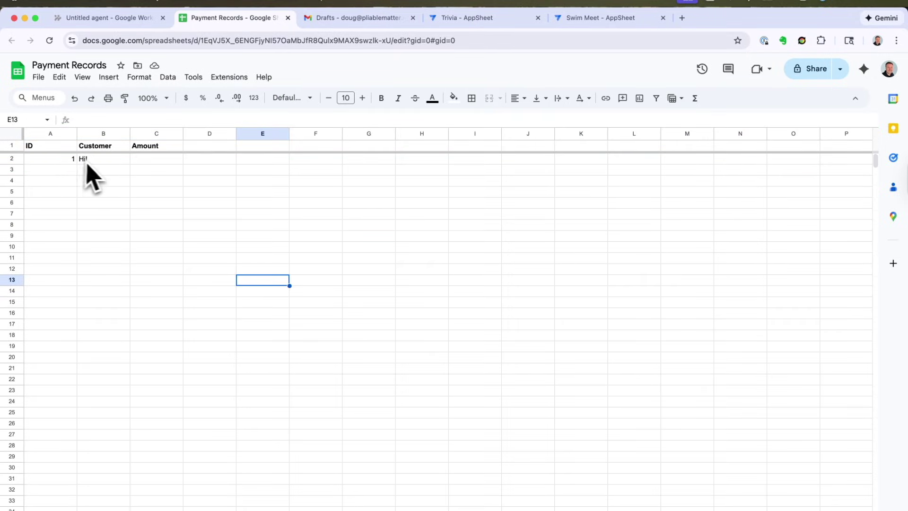
Step: Enter row 3 with ID 2, customer Demo, amount $17, then return to the agent
left_click(62, 174)
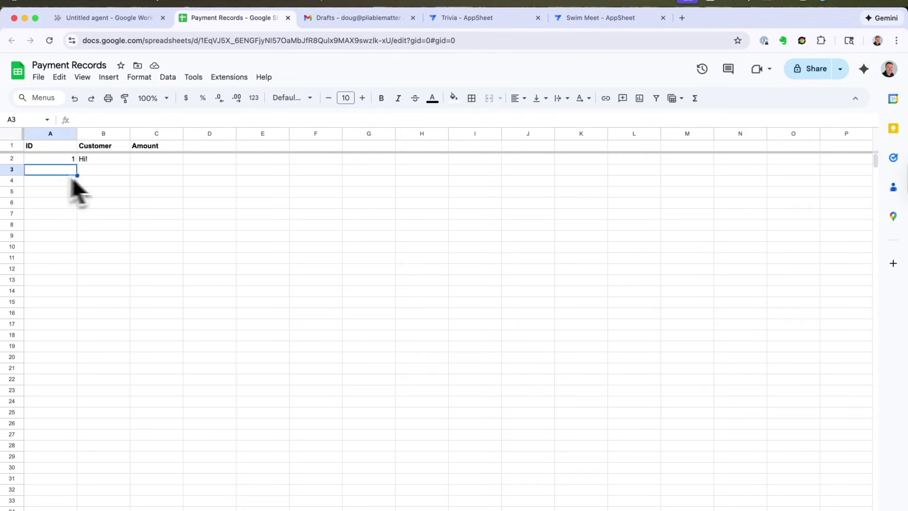
type("2")
key("Tab")
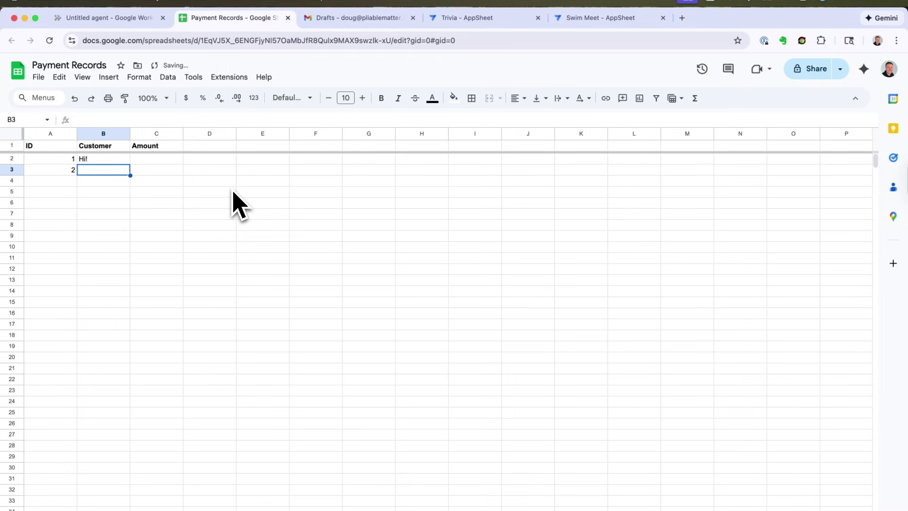
type("Demo")
key("Tab")
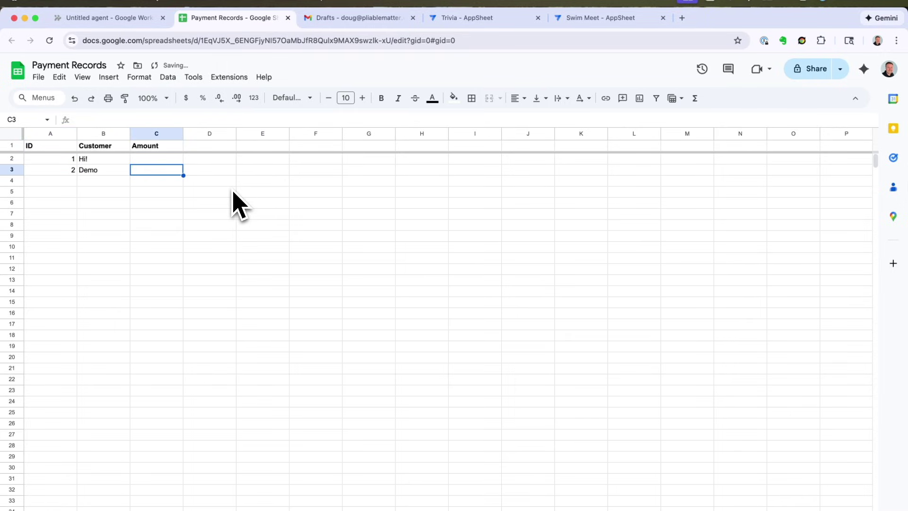
type("17")
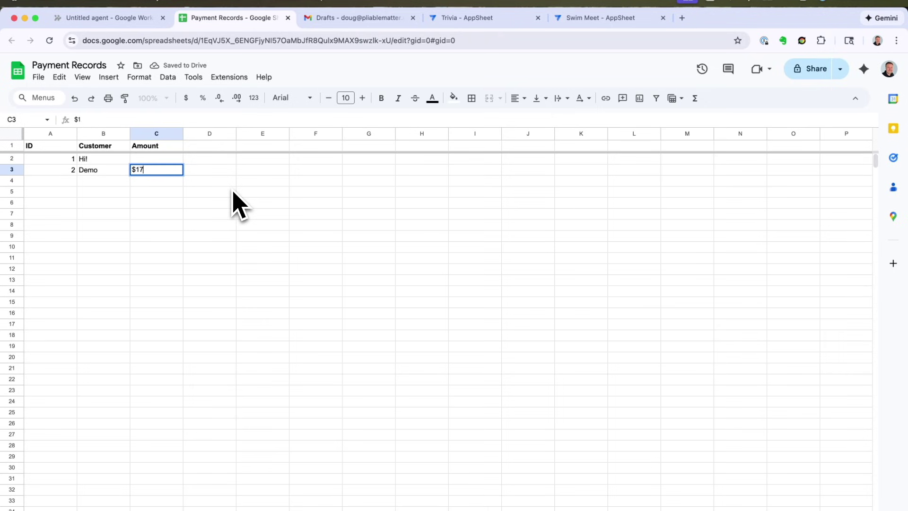
key("Return")
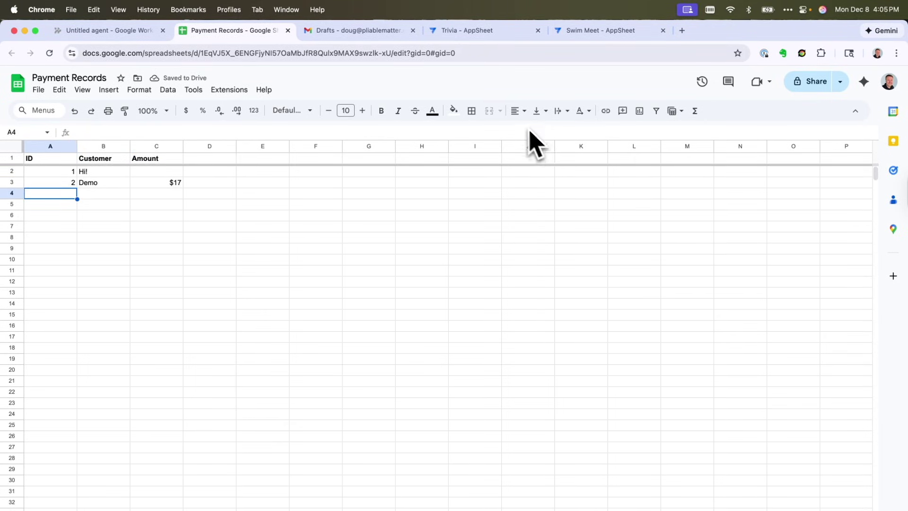
left_click(112, 31)
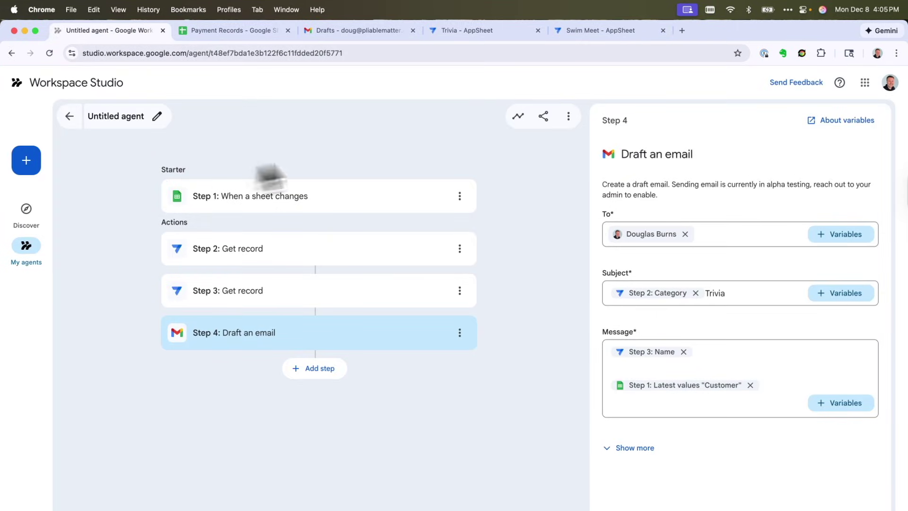
Step: Review the agent's Activity log showing three completed runs, then return to Payment Records
left_click(518, 116)
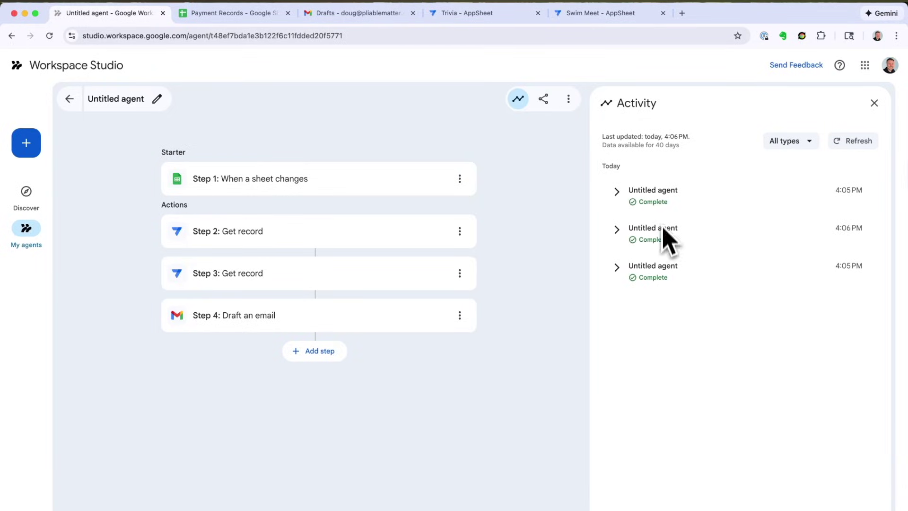
left_click(230, 15)
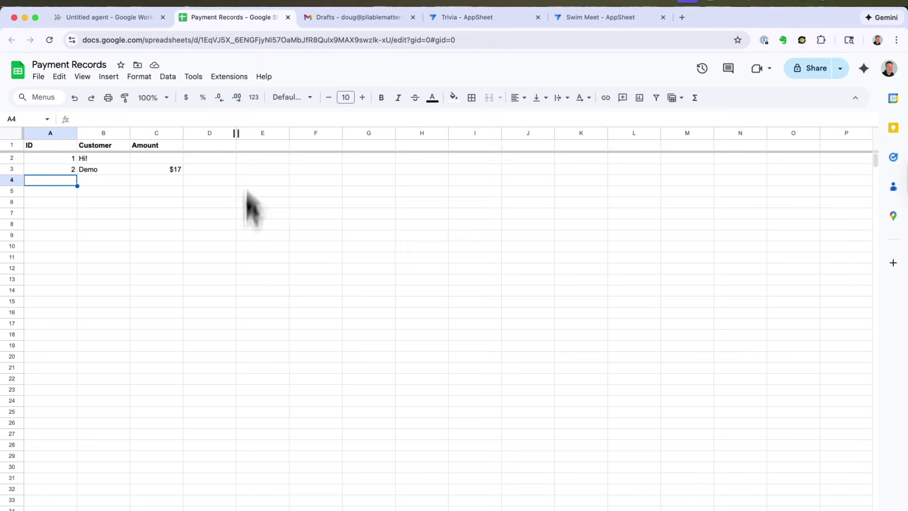
Step: Open the newest of three Harry PotterTrivia drafts in Gmail, then return to the agent
left_click(352, 20)
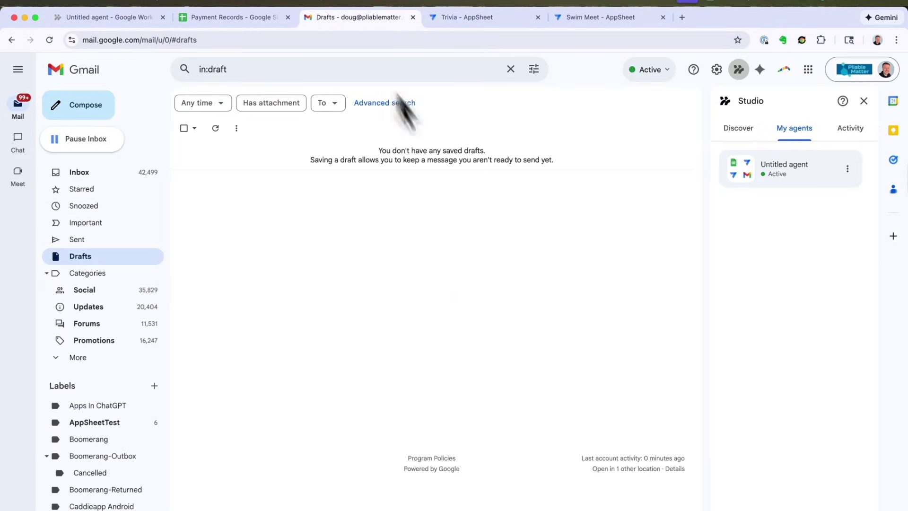
left_click(90, 258)
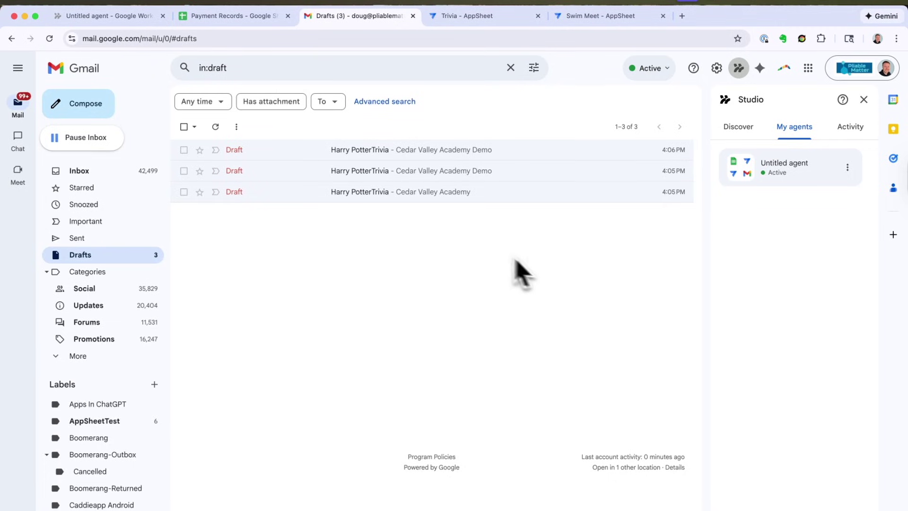
left_click(375, 152)
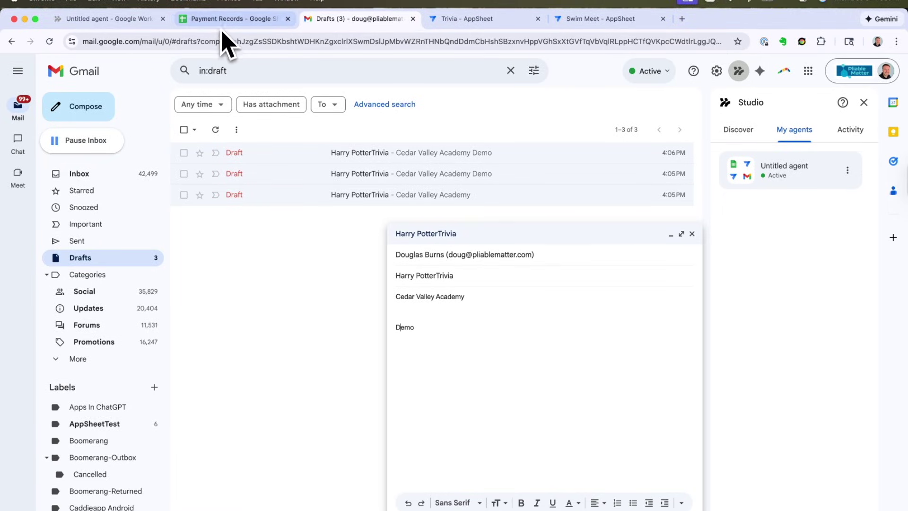
left_click(220, 21)
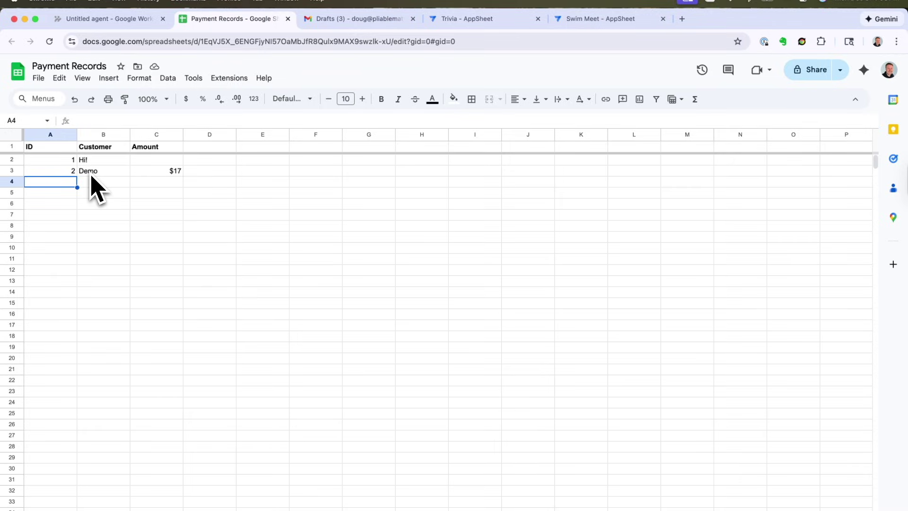
left_click(87, 26)
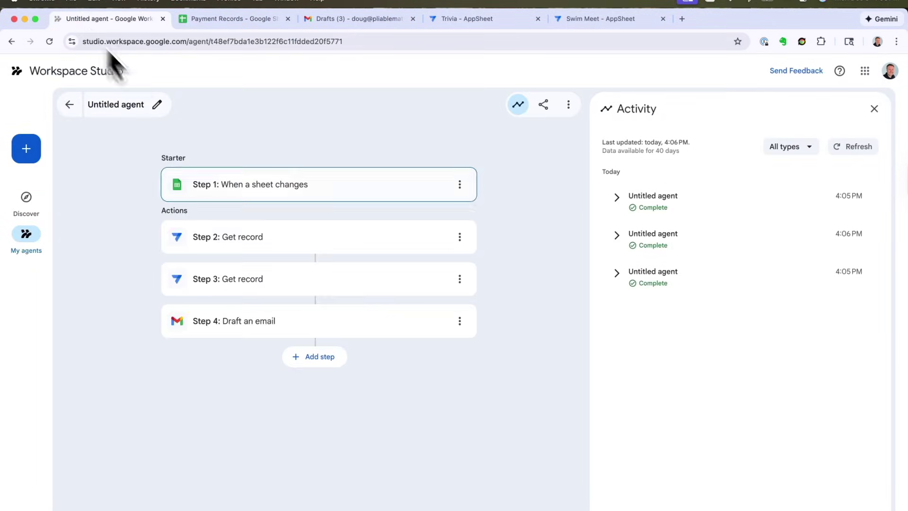